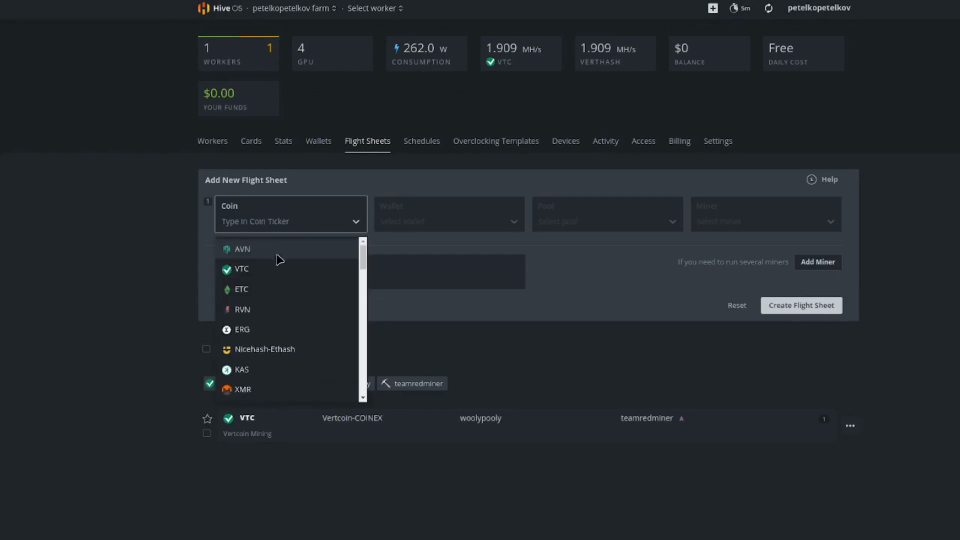
Set the new flight sheet to coin AVN, wallet AVIAN Wallet, pool Configure in miner, and miner SRBMiner-MULTI.
left_click(237, 251)
left_click(444, 223)
left_click(413, 250)
left_click(600, 229)
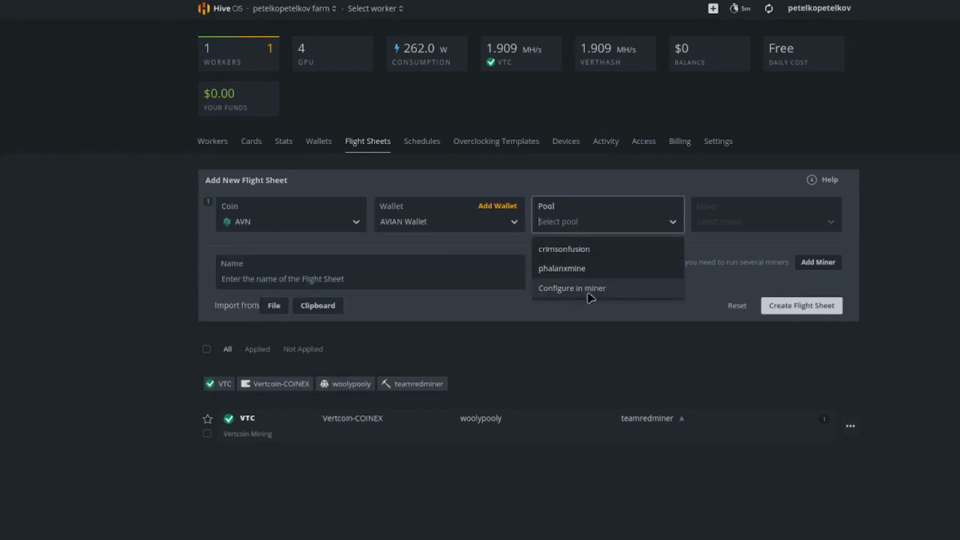
left_click(556, 294)
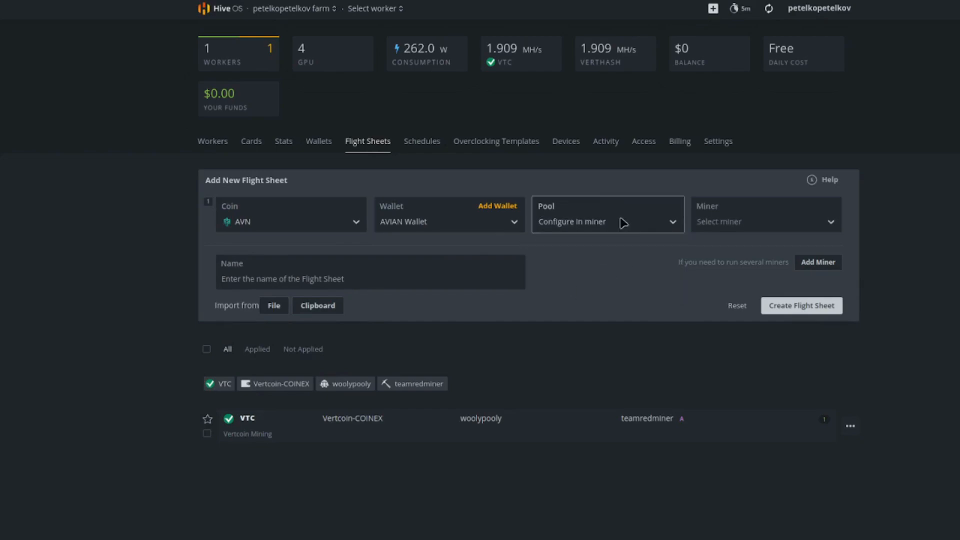
left_click(754, 222)
left_click_drag(831, 250, 844, 345)
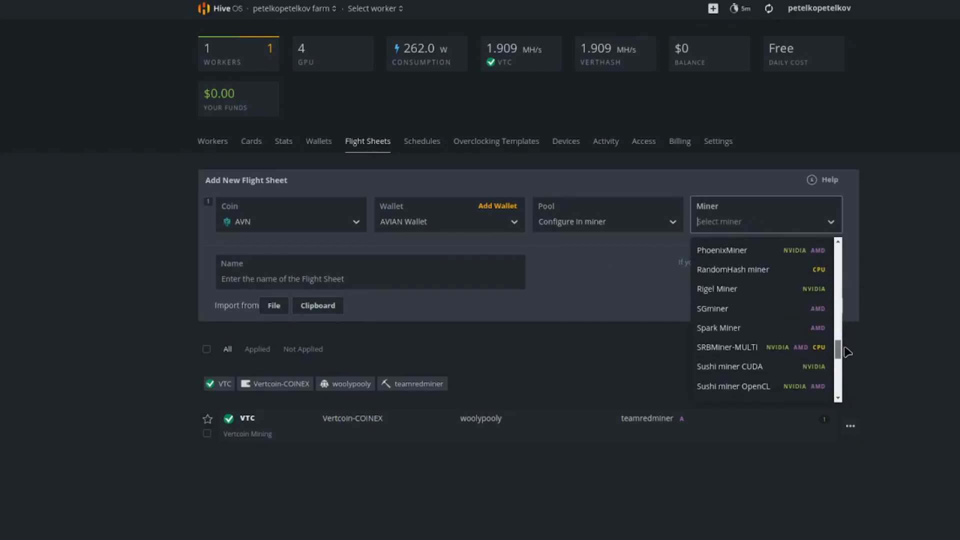
left_click(726, 347)
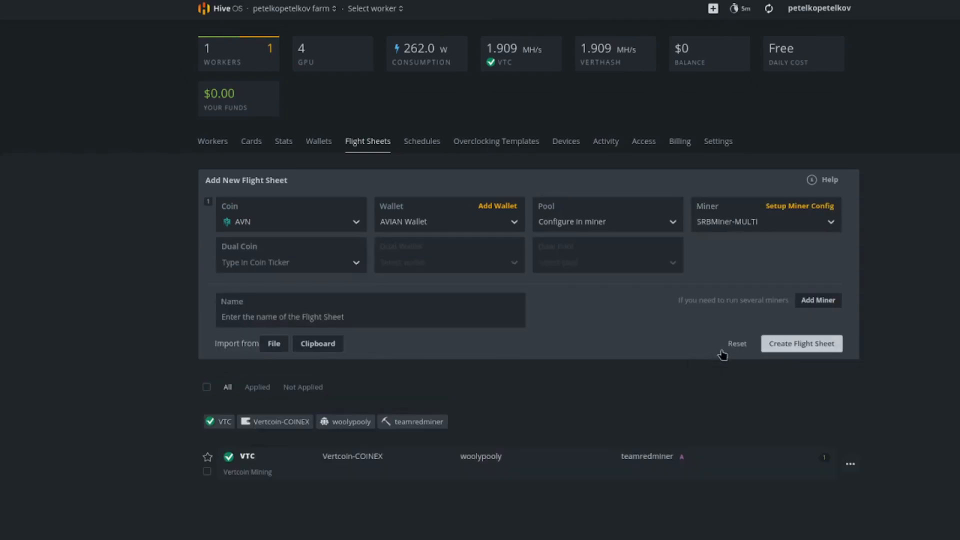
Open the SRBMiner-MULTI configuration and fill in the %WAL% wallet and %WORKER_NAME% worker name templates.
left_click(791, 210)
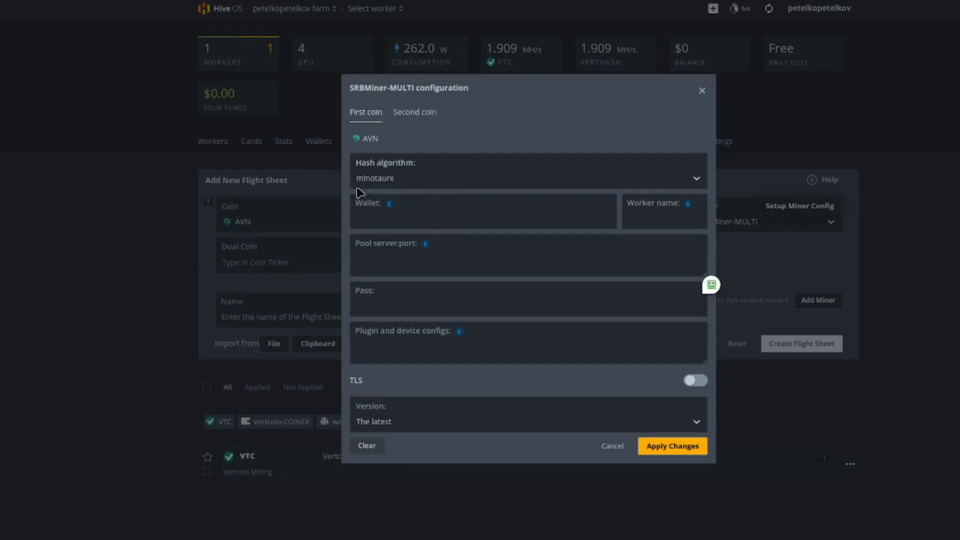
mouse_move(389, 204)
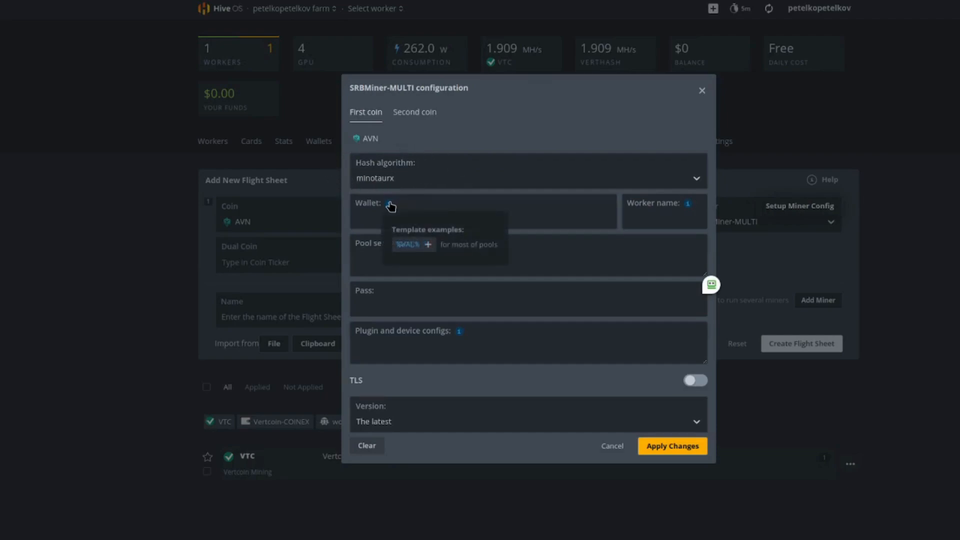
left_click(415, 245)
mouse_move(692, 207)
left_click(716, 243)
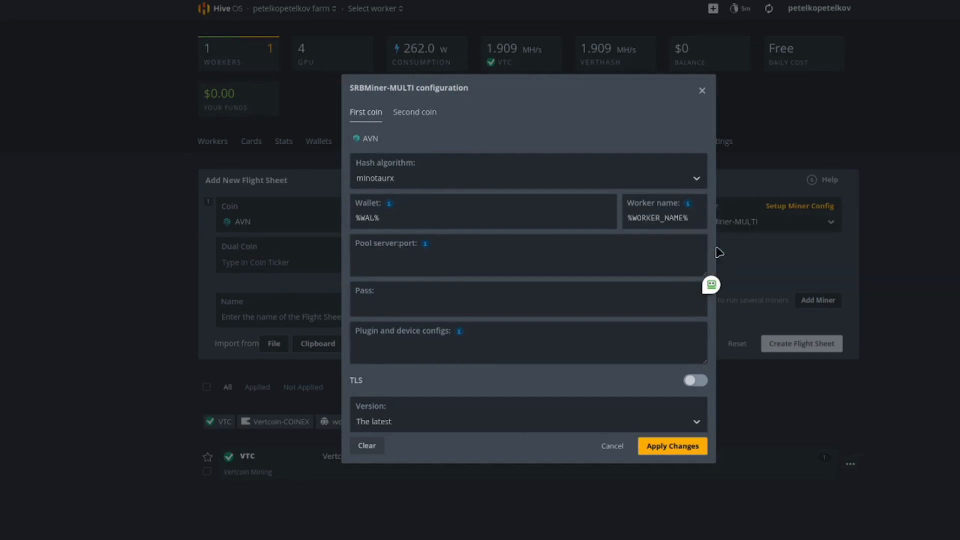
Switch to the Rplant pool website and show the connection details for avian (minotaurx).
left_click(443, 258)
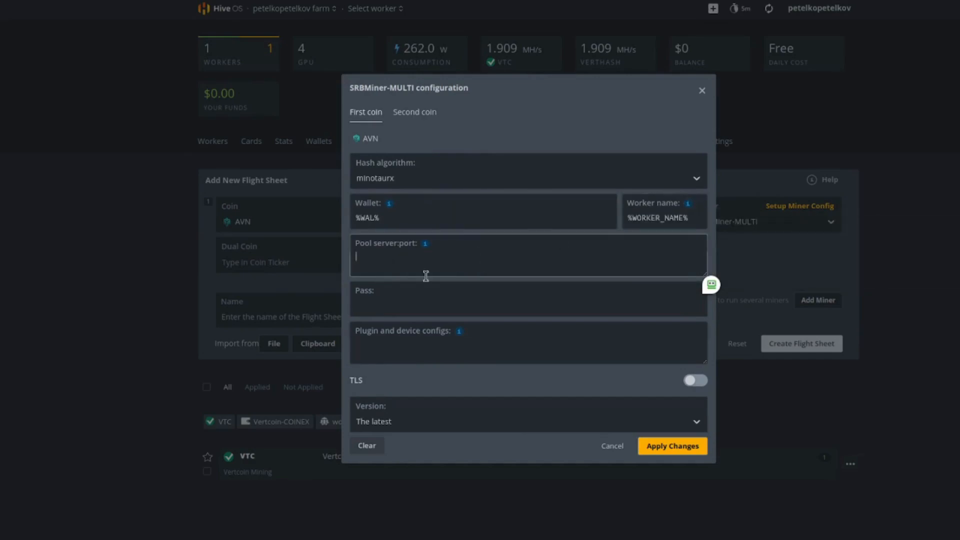
left_click(250, 539)
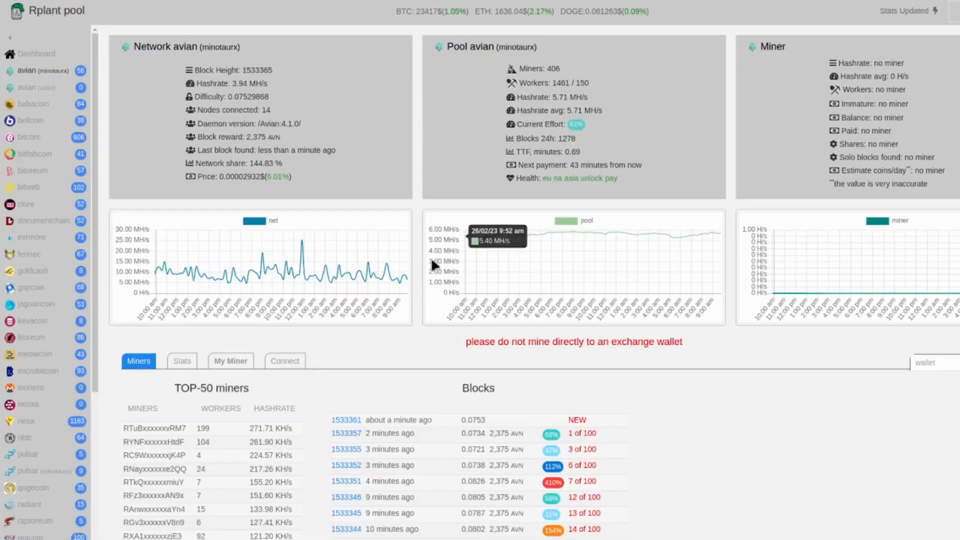
left_click(286, 363)
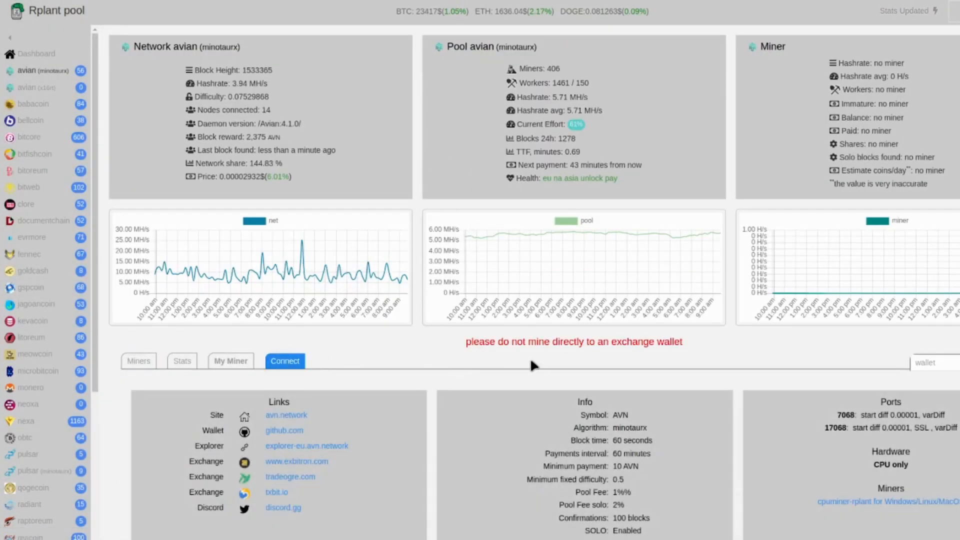
left_click_drag(139, 44, 259, 48)
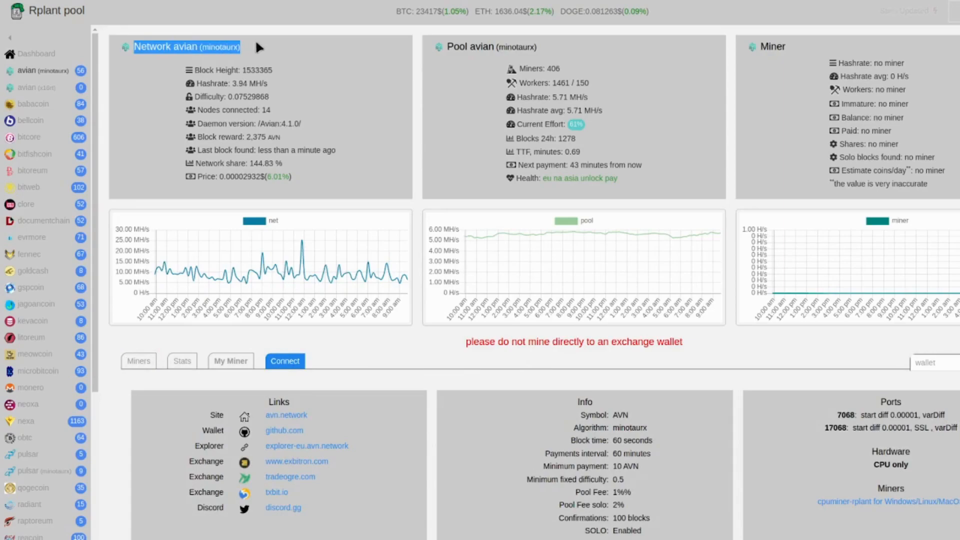
left_click(272, 47)
Generate a miner config on the pool page for cpuminer-rplant on Windows with the Europe stratum.
scroll(361, 240, "down", 8)
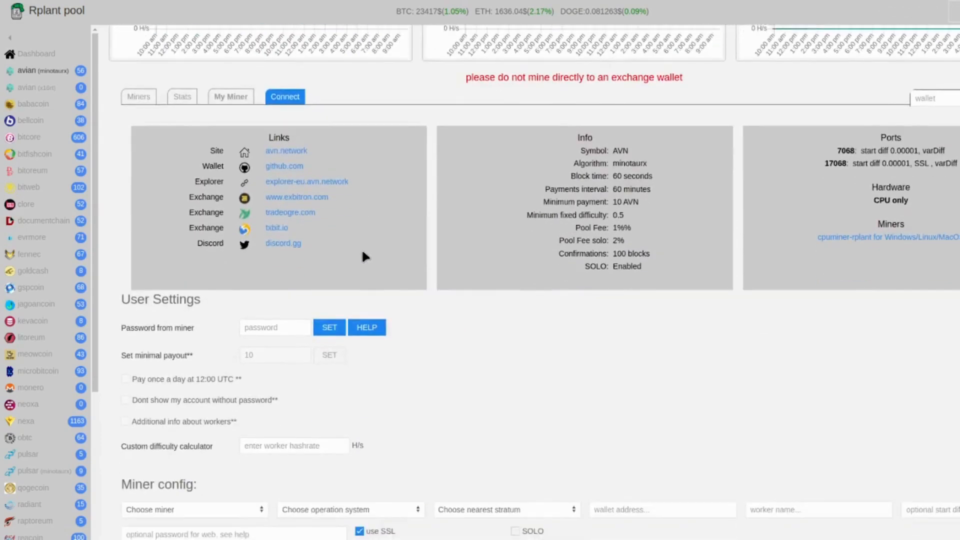
left_click_drag(123, 359, 211, 345)
left_click(185, 379)
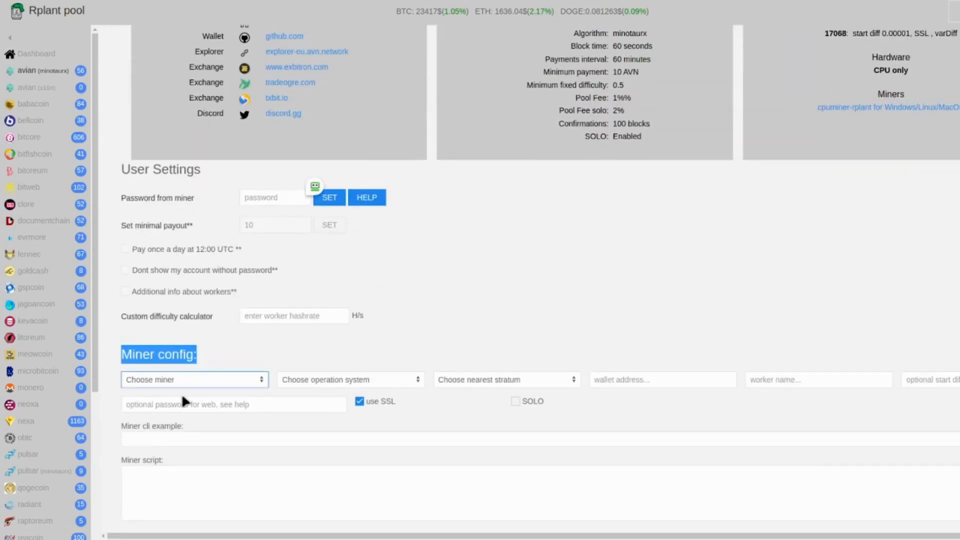
left_click(181, 392)
left_click(350, 374)
left_click(328, 387)
left_click(456, 380)
left_click(443, 389)
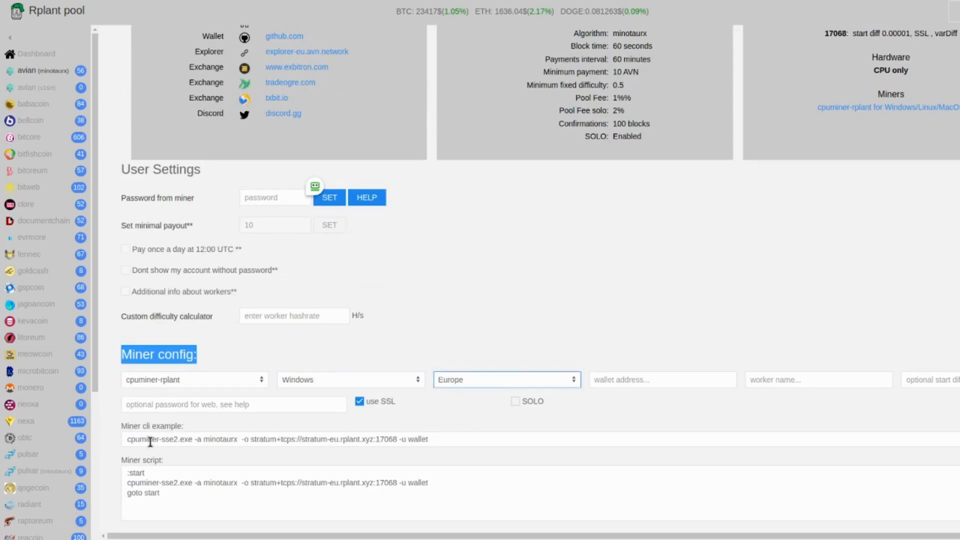
Copy stratum+tcps://stratum-eu.rplant.xyz:17068 into the SRBMiner configuration's pool server field in Hive OS and enter the pool password.
left_click_drag(250, 439, 396, 438)
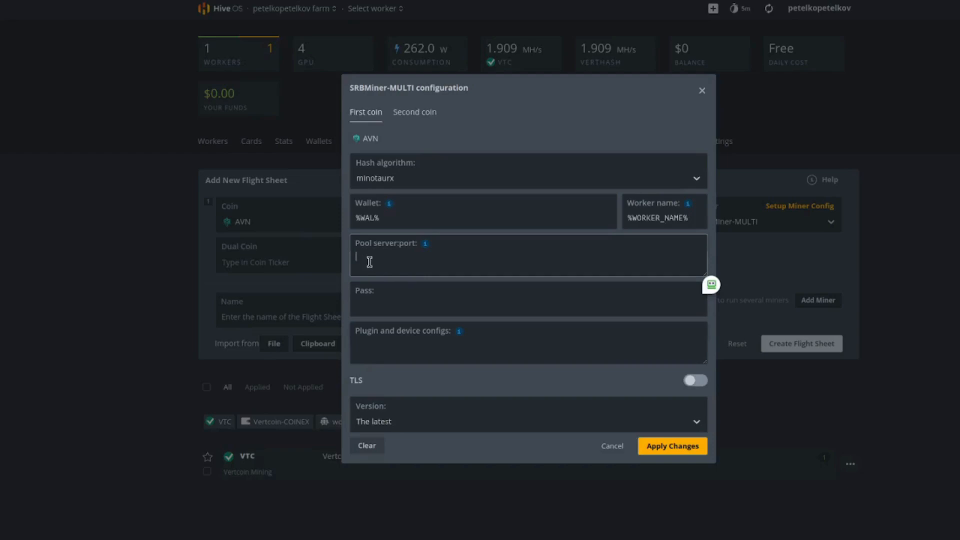
type("stratum+tcps://stratum-eu.rplant.xyz:17068")
left_click(387, 306)
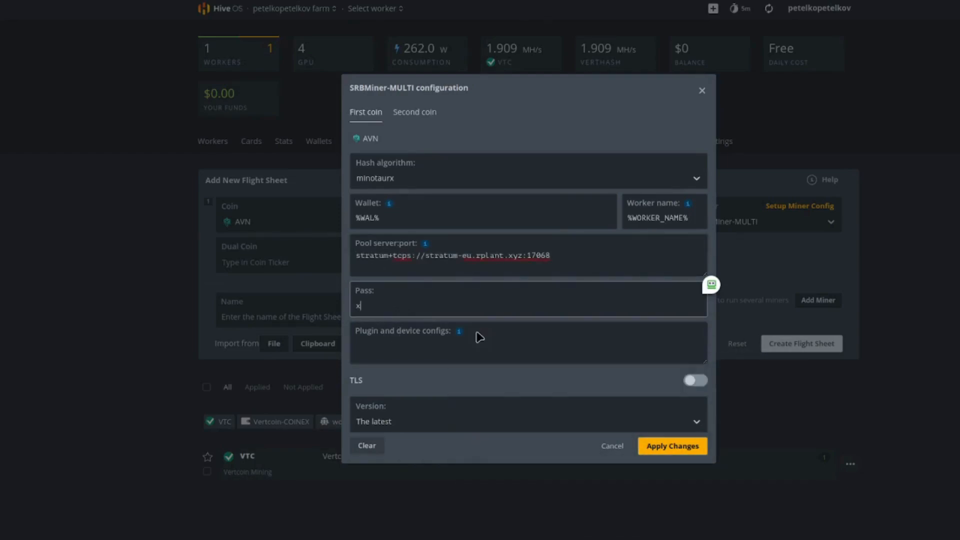
Add the --disable-gpu parameter to the plugin and device configs and apply the miner configuration.
mouse_move(457, 333)
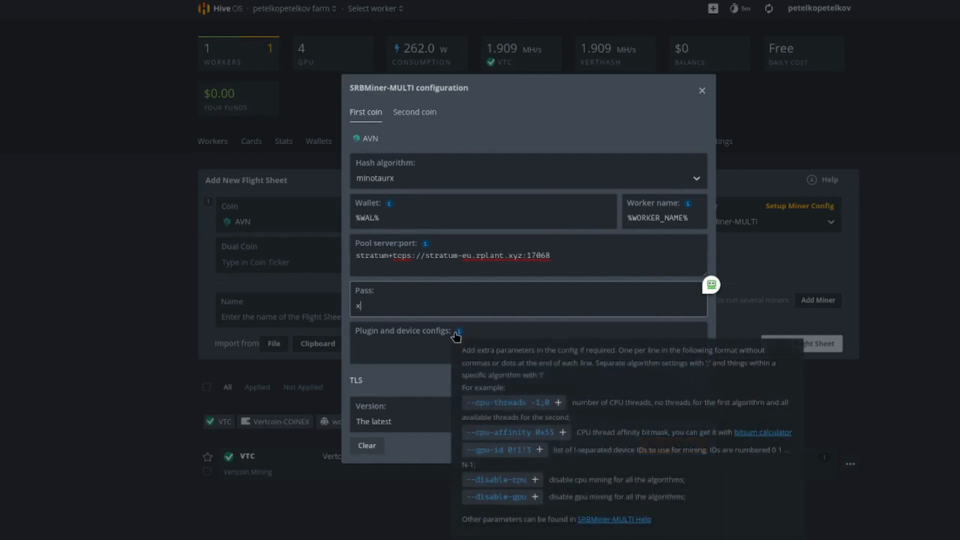
left_click(500, 498)
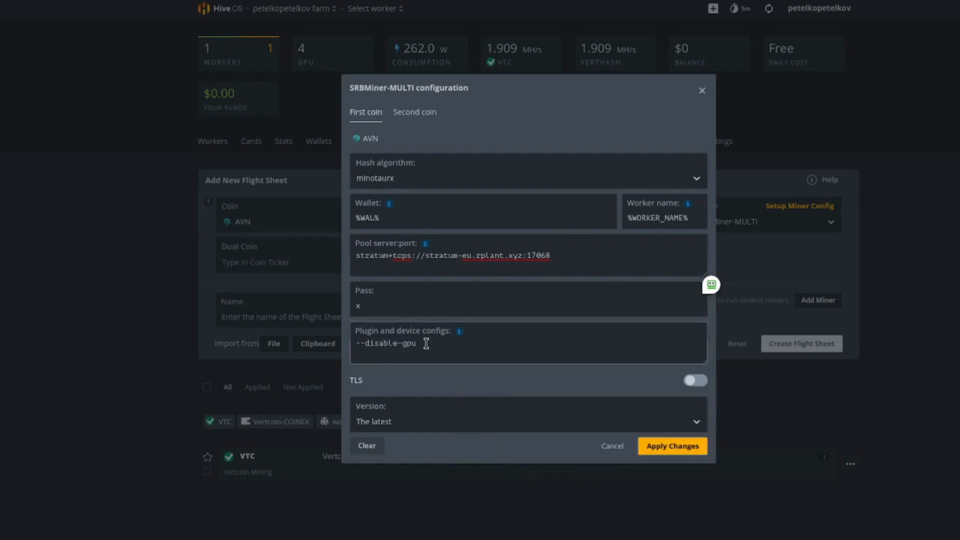
left_click(702, 446)
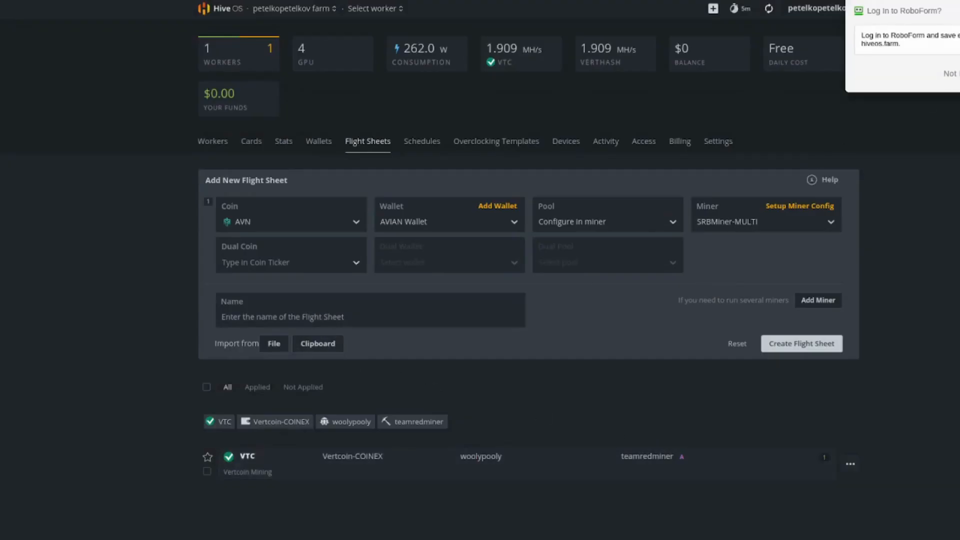
Name the flight sheet AVIAN CPU Mining and create it.
type("AVIAN CPU Mining")
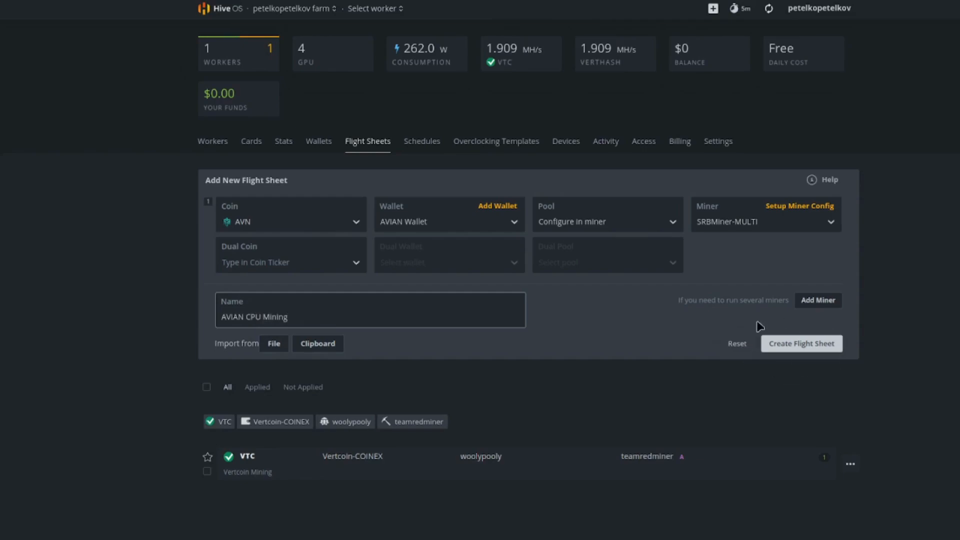
left_click(832, 343)
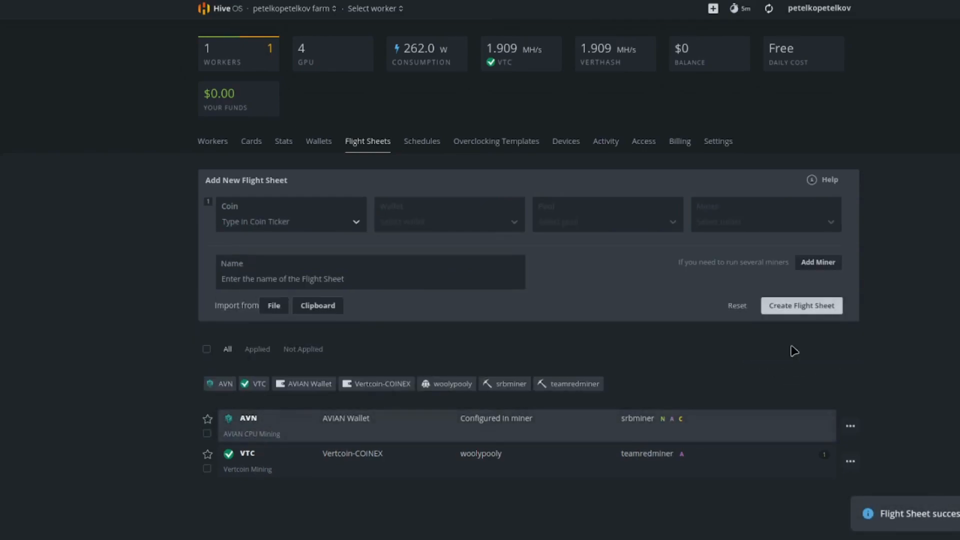
Open the farm's only worker and launch the AVIAN CPU Mining flight sheet on it.
left_click(215, 143)
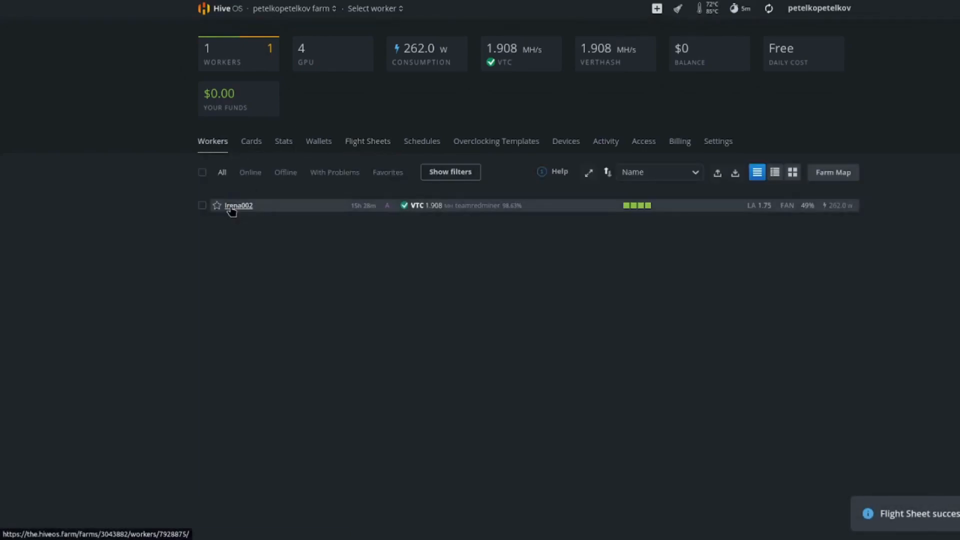
left_click(223, 205)
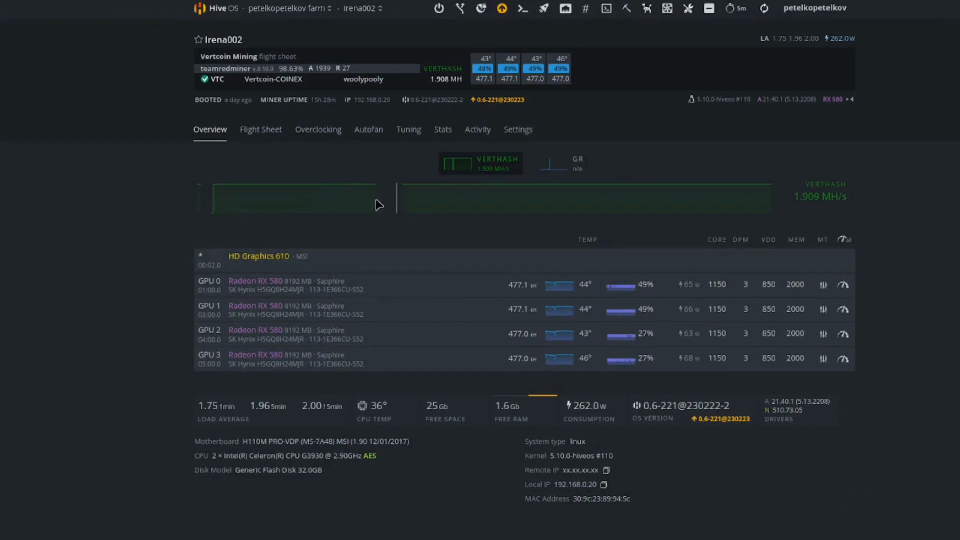
left_click(261, 130)
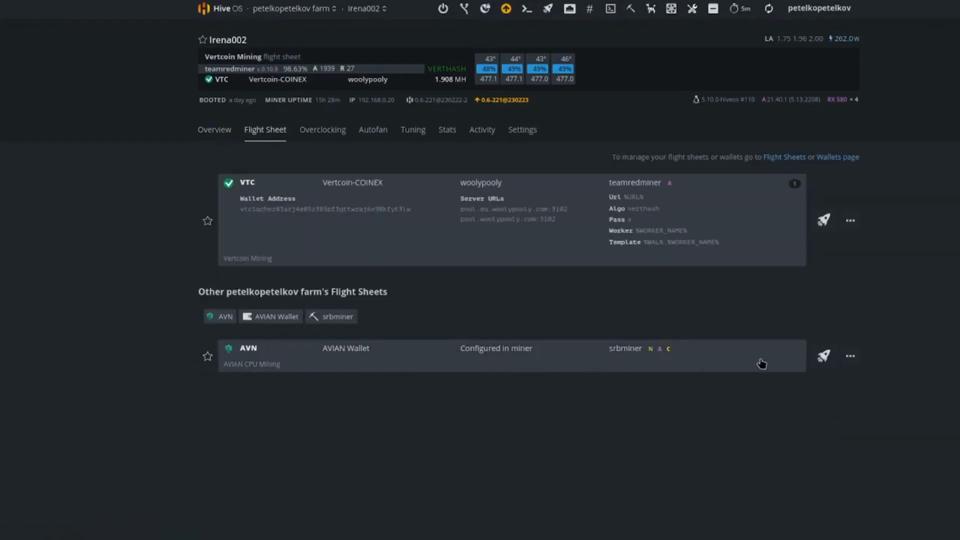
left_click(825, 357)
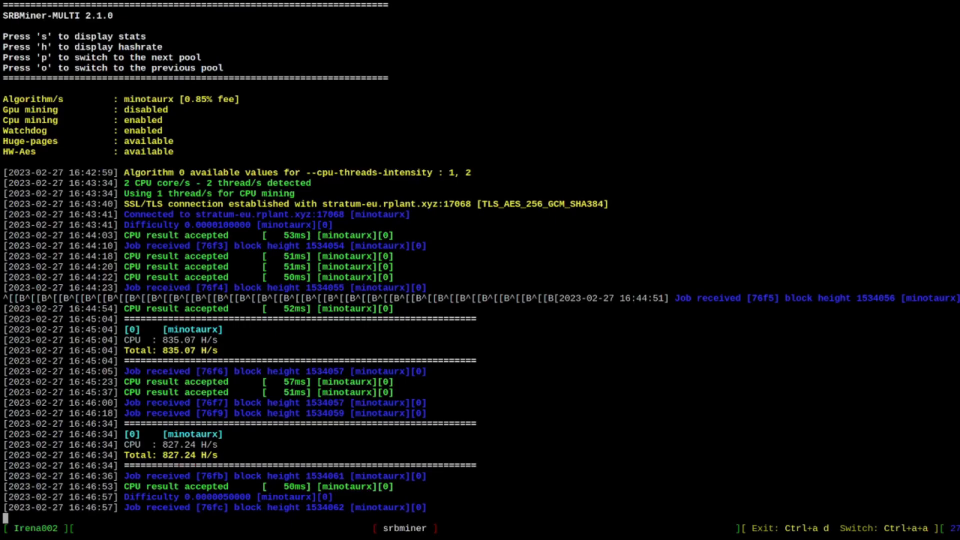
Examine the received job and hashrate entries in the SRBMiner log.
left_click_drag(121, 371, 402, 371)
left_click_drag(123, 423, 269, 430)
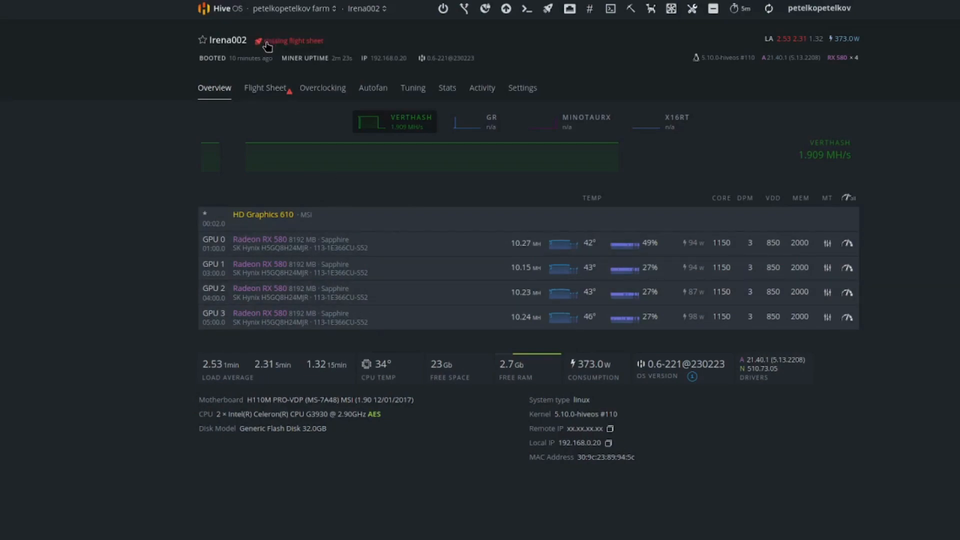
Return from the worker to its farm and open the farm's wallets.
left_click(276, 10)
left_click(303, 62)
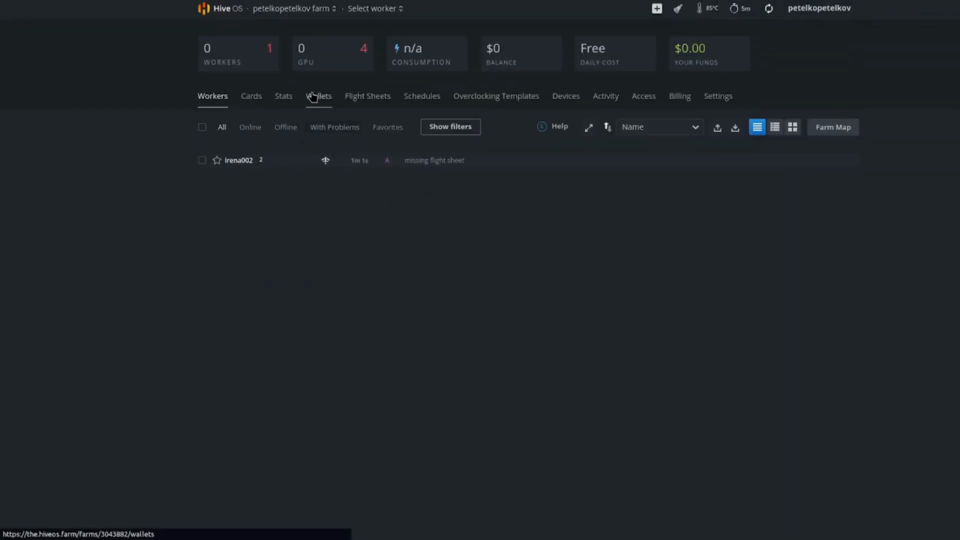
left_click(316, 96)
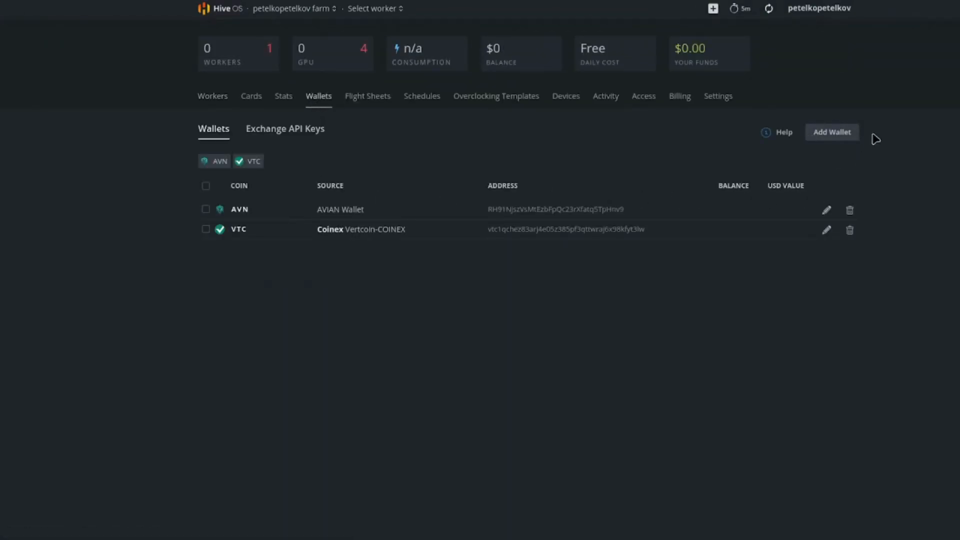
left_click(831, 132)
left_click(558, 155)
left_click(486, 185)
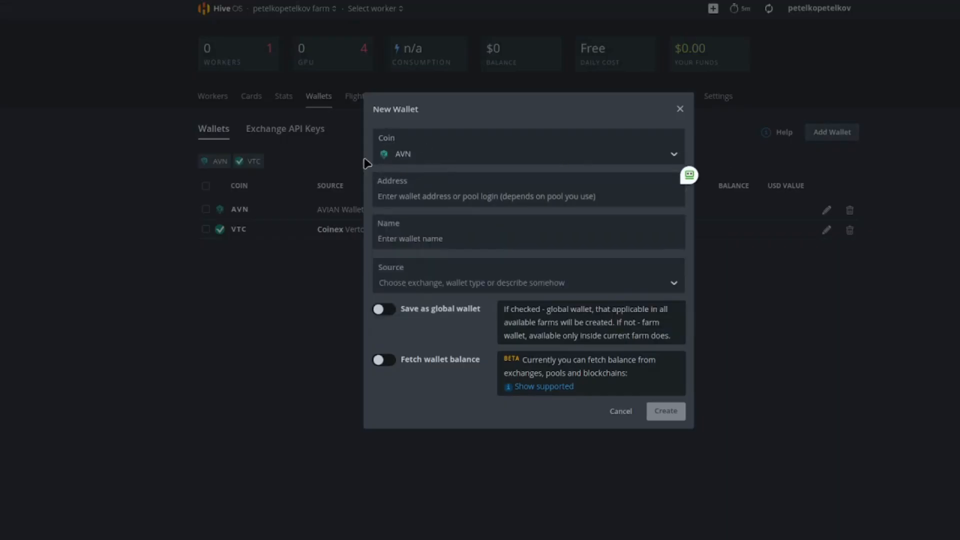
left_click(402, 196)
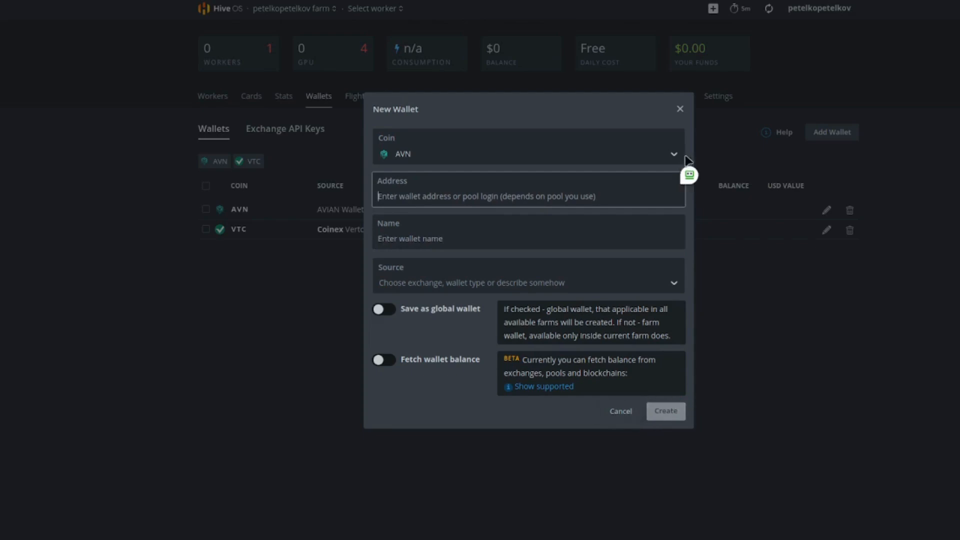
left_click(679, 108)
Start a new flight sheet for AVN with the AVIAN Wallet and the pool set to Configure in miner.
left_click(369, 102)
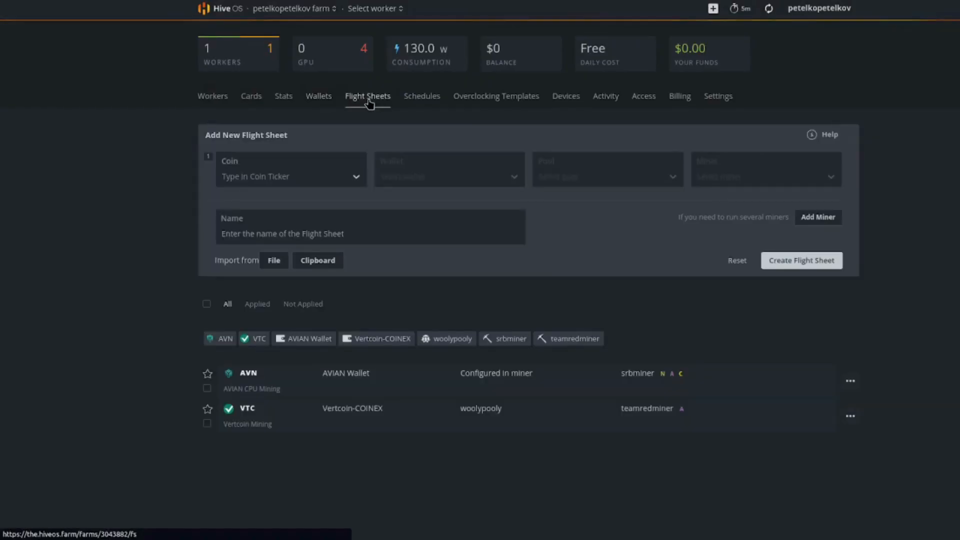
left_click(251, 173)
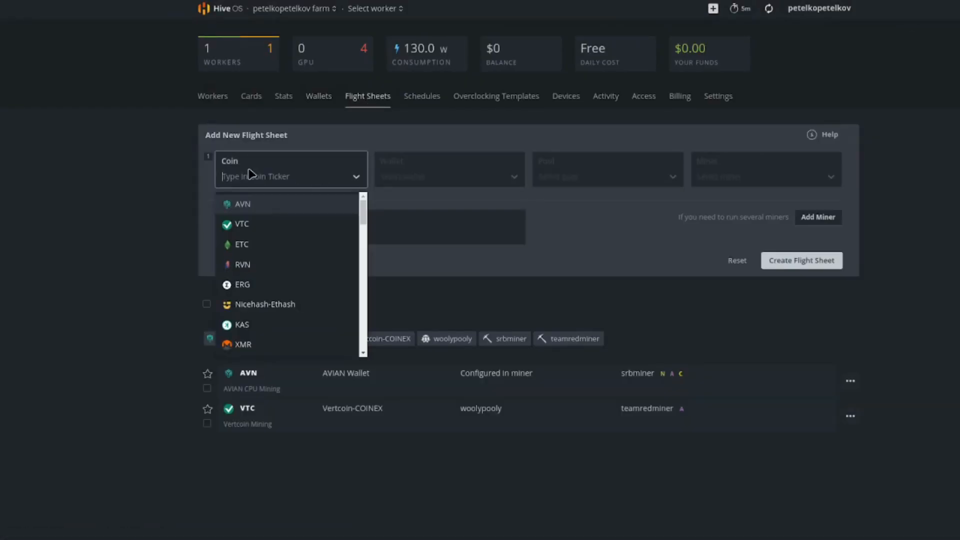
left_click(230, 206)
left_click(456, 176)
left_click(402, 209)
left_click(592, 179)
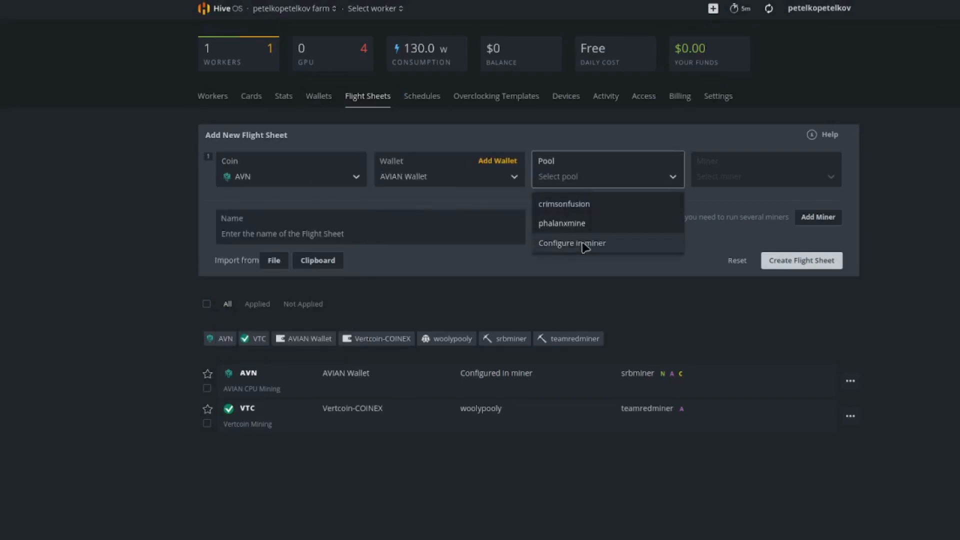
left_click(554, 245)
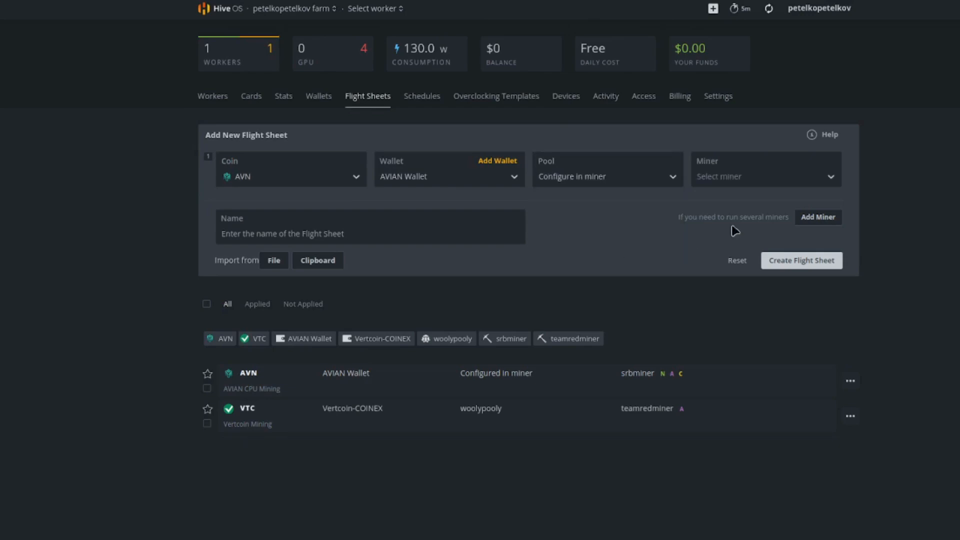
Choose WildRig Multi as the miner for the new AVN flight sheet.
left_click(762, 179)
left_click_drag(839, 210, 848, 323)
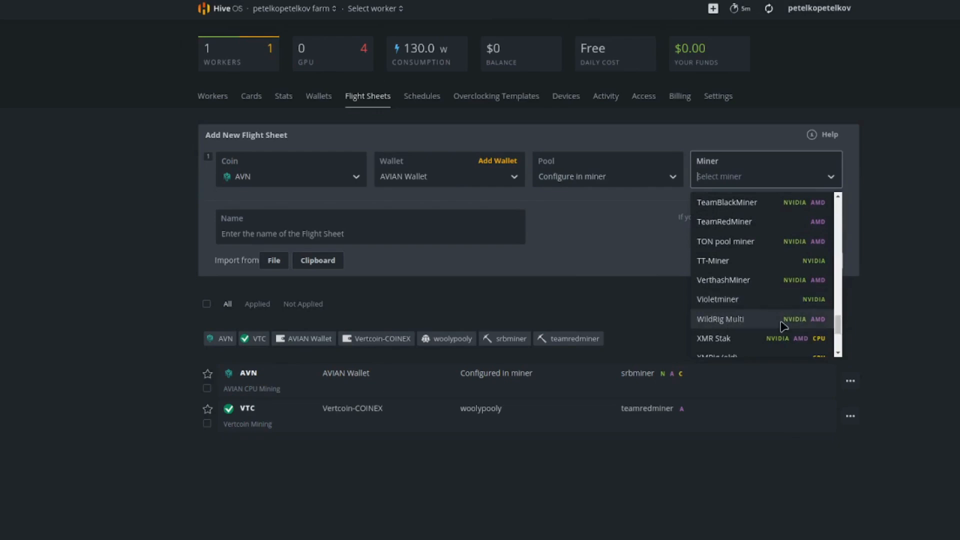
left_click(733, 322)
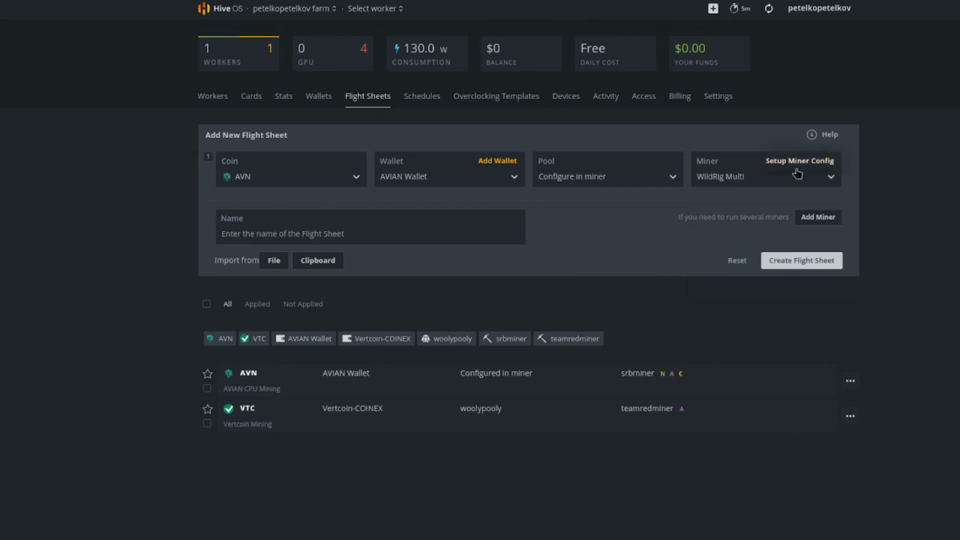
In the miner configuration, set the hash algorithm to x16rt and the wallet and worker template to %WAL%.%WORKER_NAME%.
left_click(811, 161)
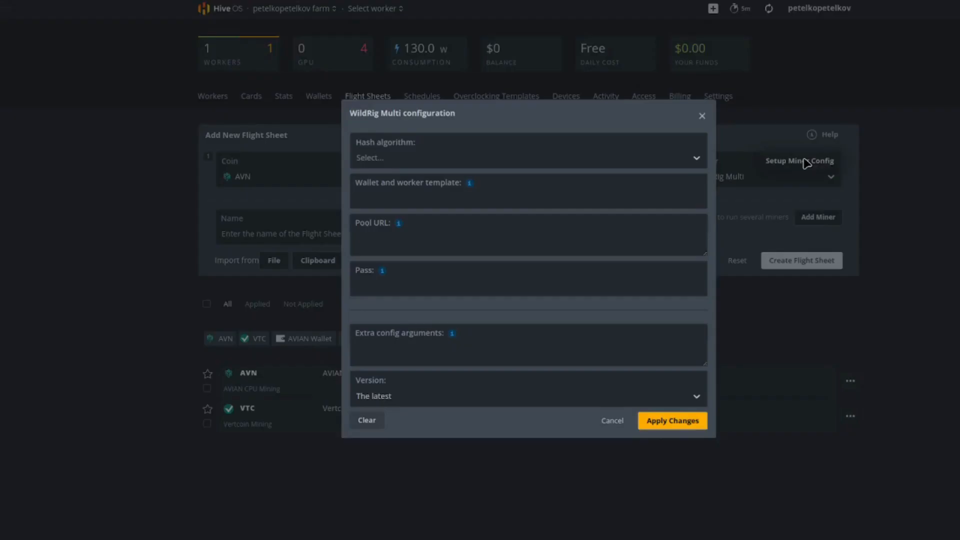
left_click(455, 164)
left_click_drag(704, 189, 706, 304)
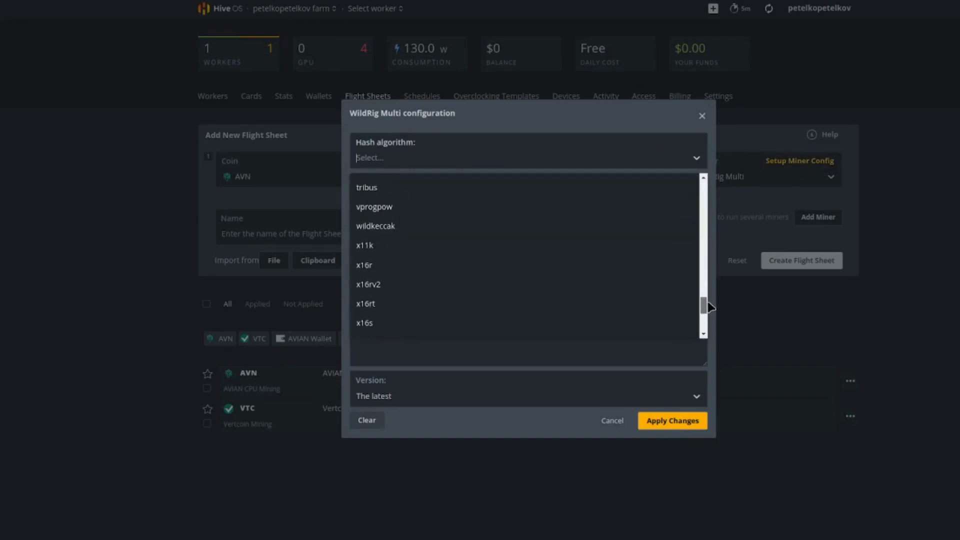
left_click(364, 303)
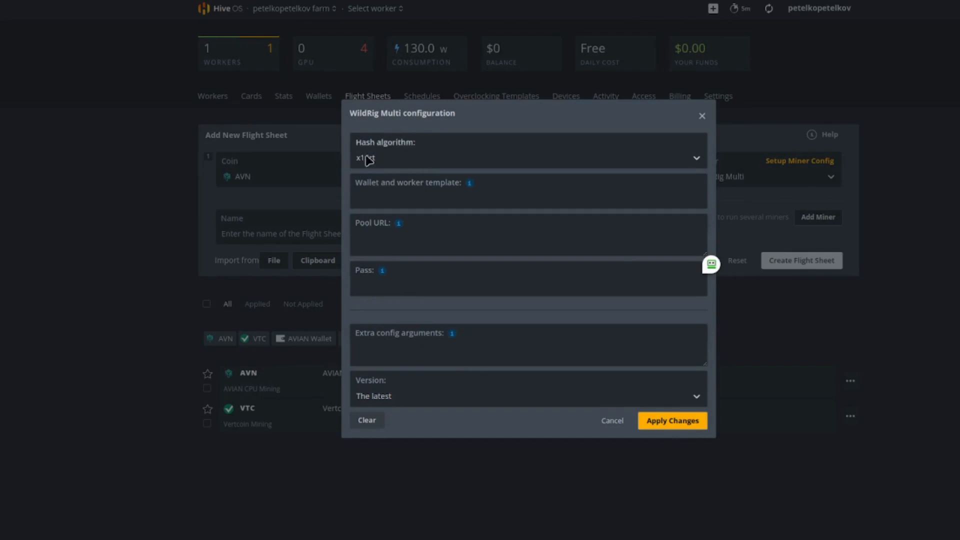
mouse_move(469, 184)
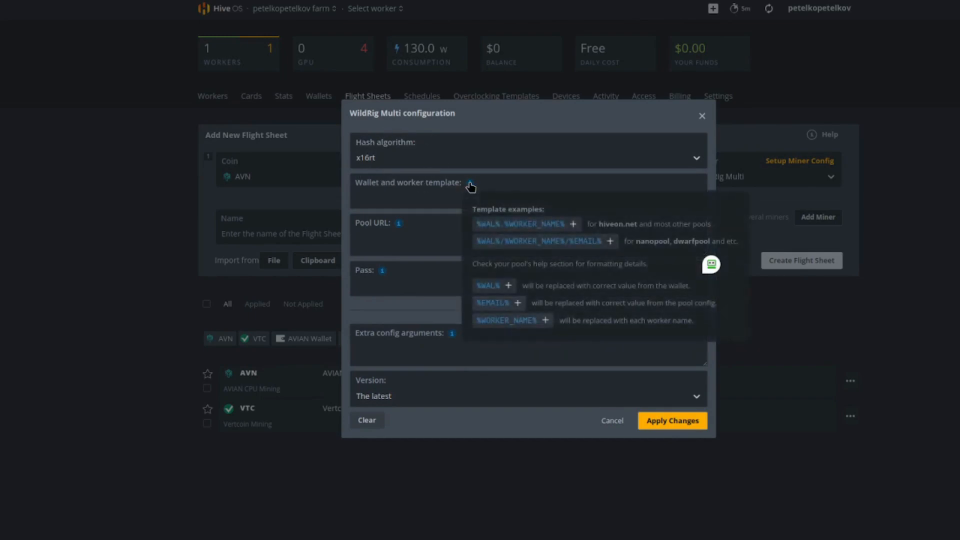
left_click(520, 229)
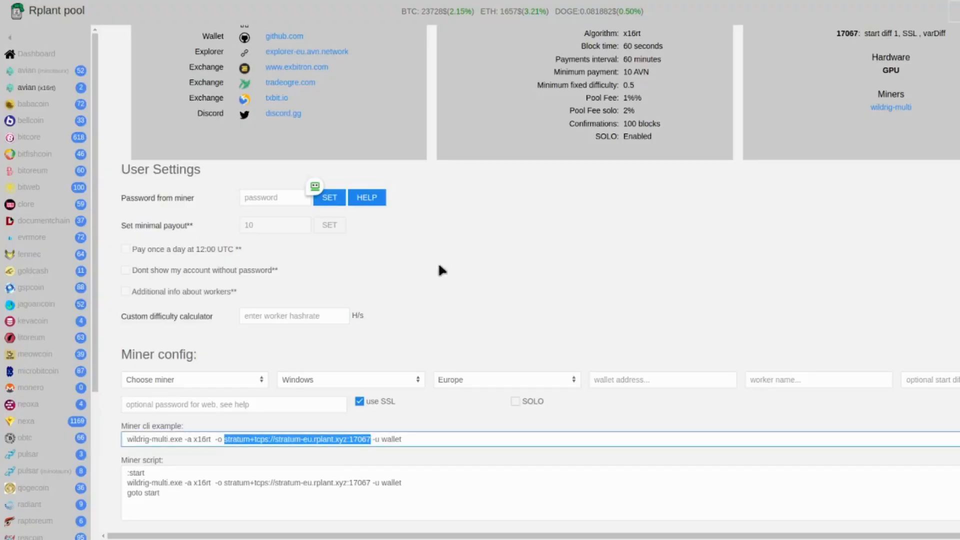
Switch to Rplant pool and open the connection details for avian (x16rt).
scroll(184, 354, "up", 2)
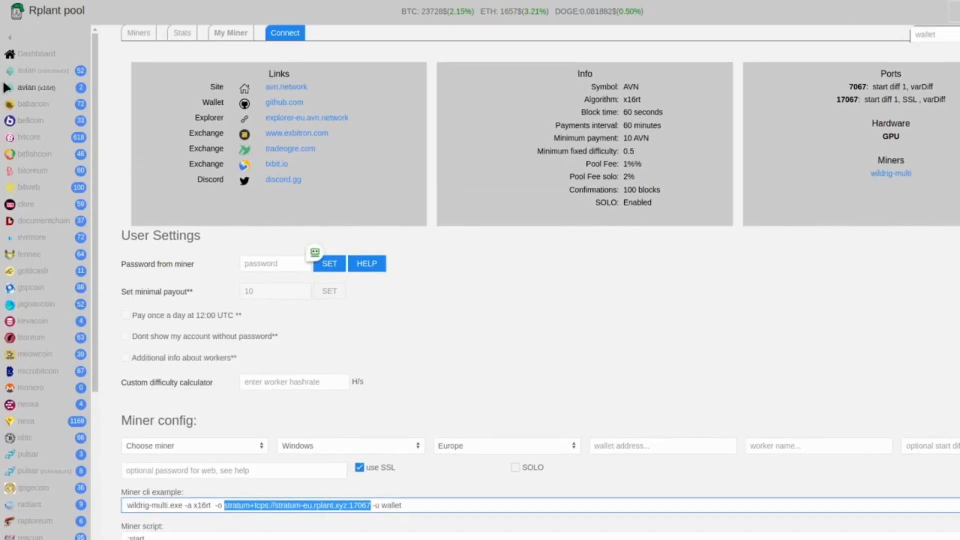
left_click(39, 90)
left_click_drag(131, 46, 259, 43)
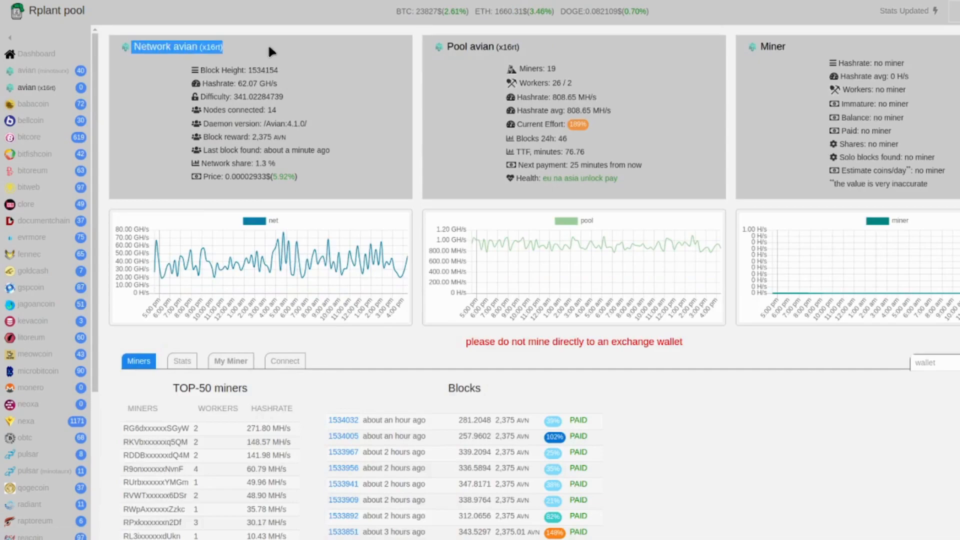
left_click(295, 366)
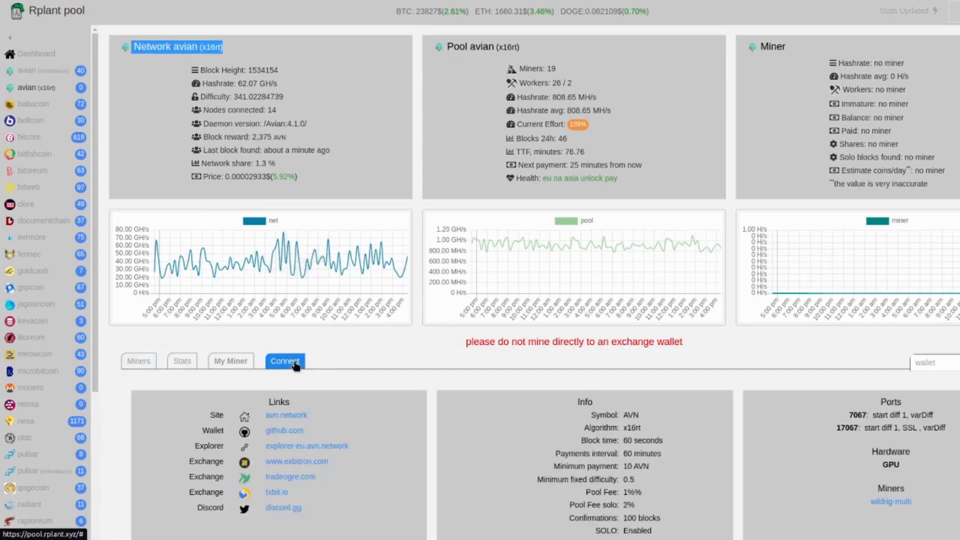
Set Rplant's miner config to wildrig-multi, Windows and the Europe region.
scroll(385, 367, "down", 5)
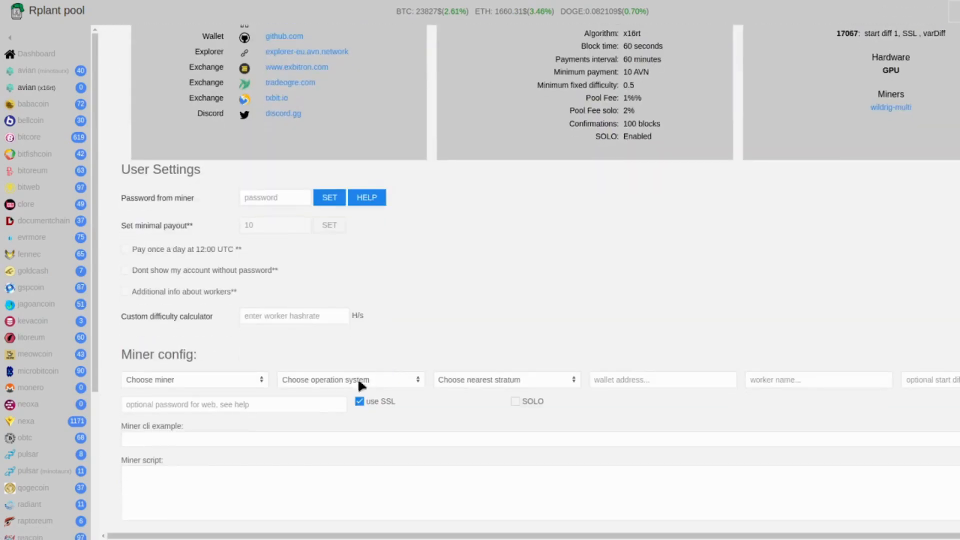
left_click(174, 388)
left_click(181, 387)
left_click(349, 380)
left_click(339, 388)
left_click(473, 379)
left_click(467, 389)
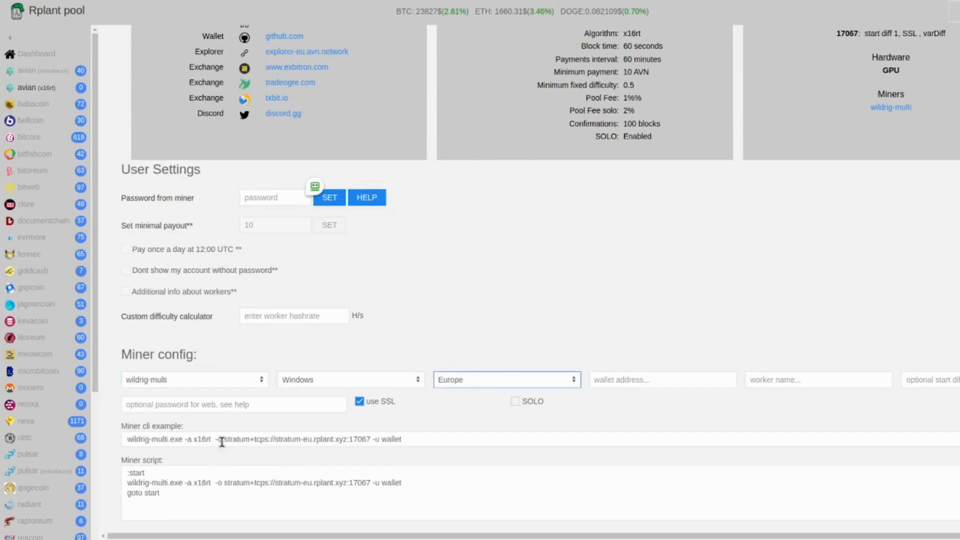
Copy stratum+tcps://stratum-eu.rplant.xyz:17067 from Rplant's command example into the WildRig Multi pool URL in Hive OS.
left_click_drag(224, 440, 372, 442)
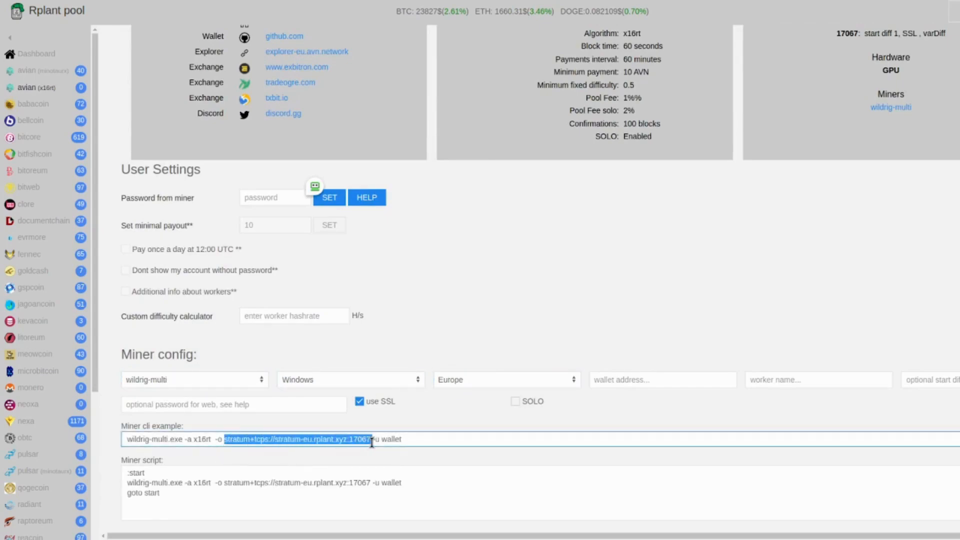
left_click(335, 441)
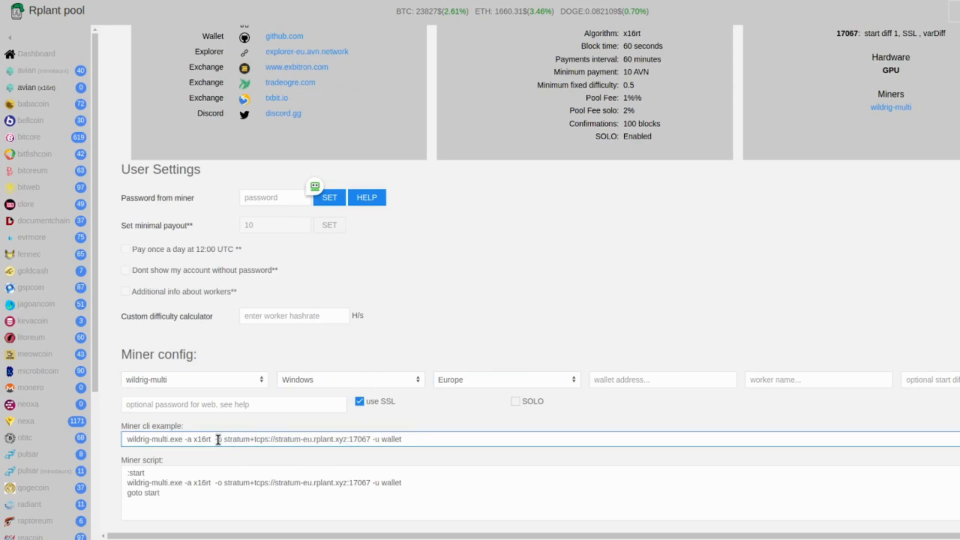
left_click_drag(225, 440, 369, 441)
left_click_drag(224, 440, 368, 441)
key("ctrl+c")
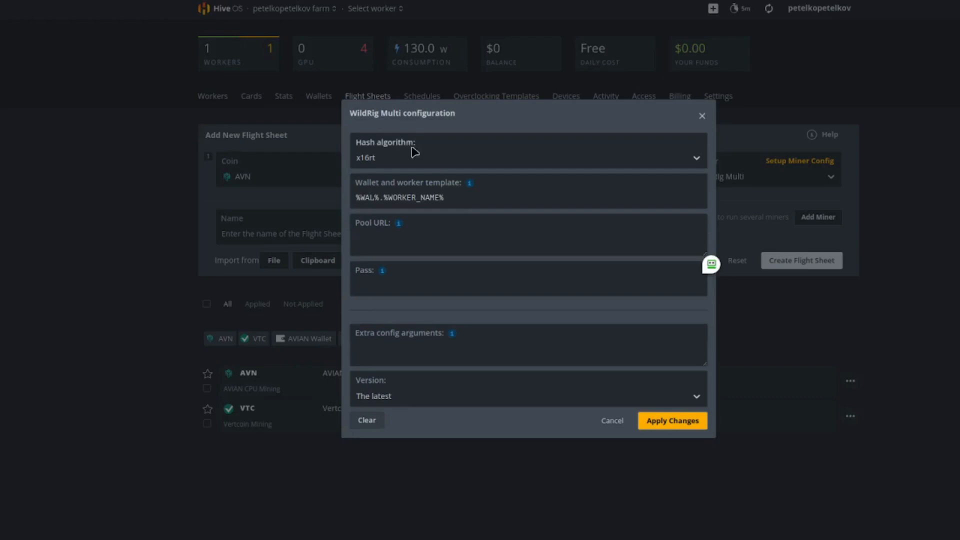
left_click(403, 238)
key("ctrl+v")
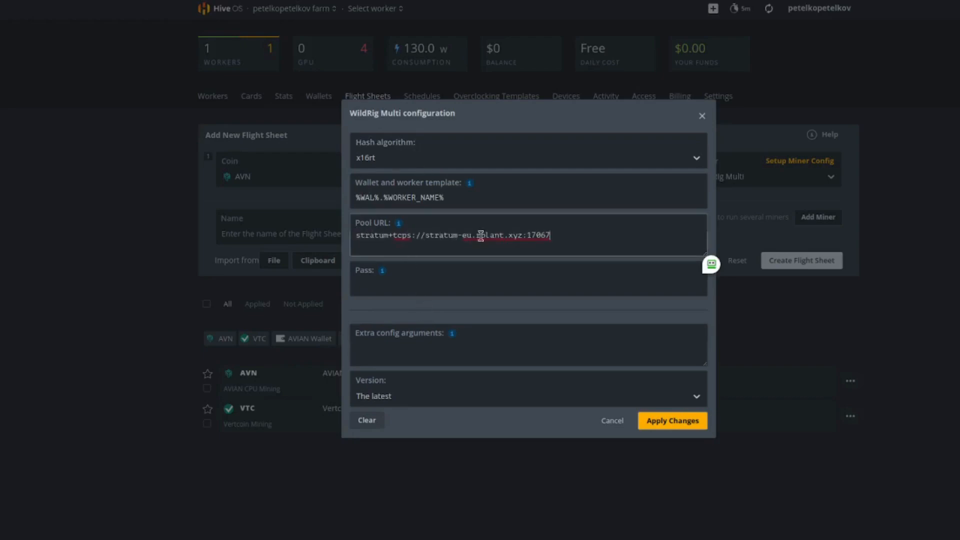
Fill in the pool password in the Pass field and apply the WildRig Multi configuration.
left_click(407, 284)
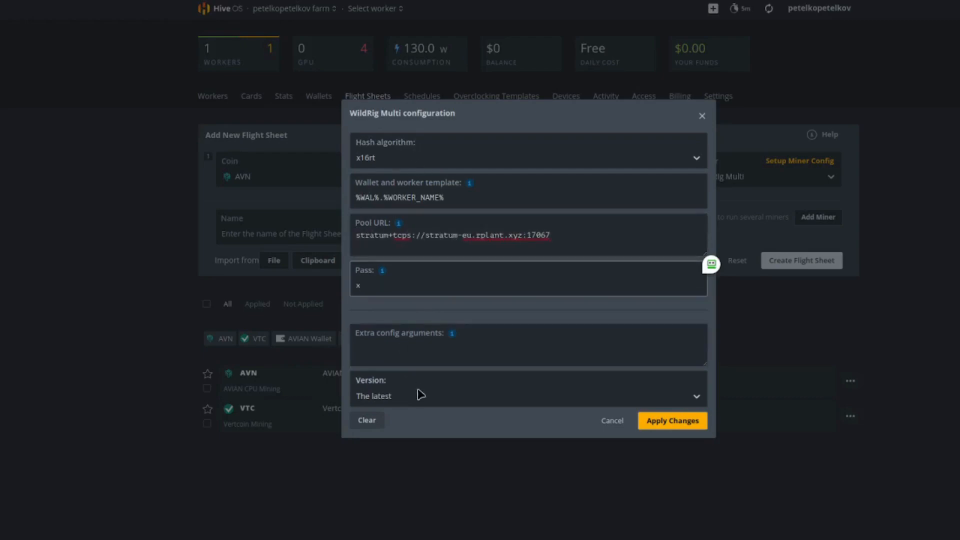
left_click(670, 421)
left_click(955, 74)
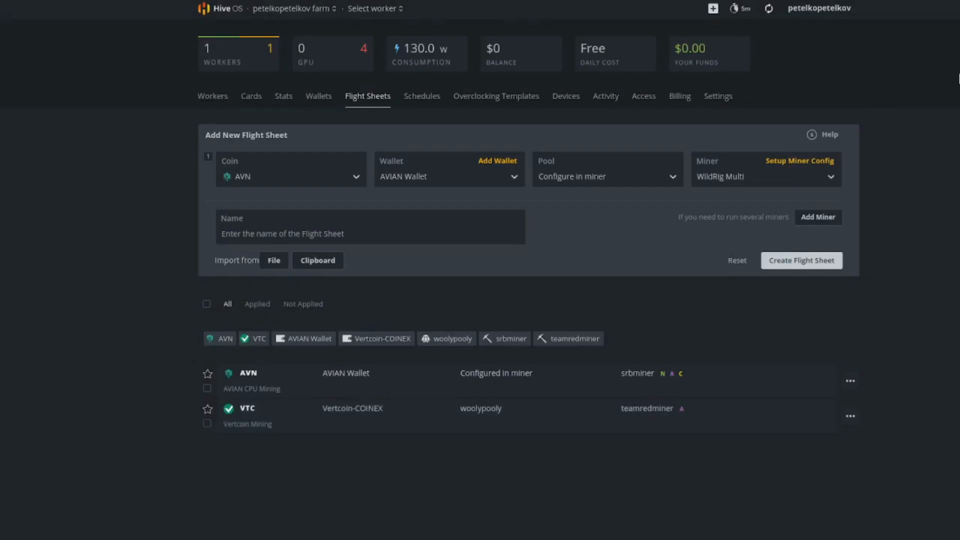
Name the flight sheet AVIAN GPU Mining and create it.
left_click(341, 234)
type("AVIAN GPU Mining")
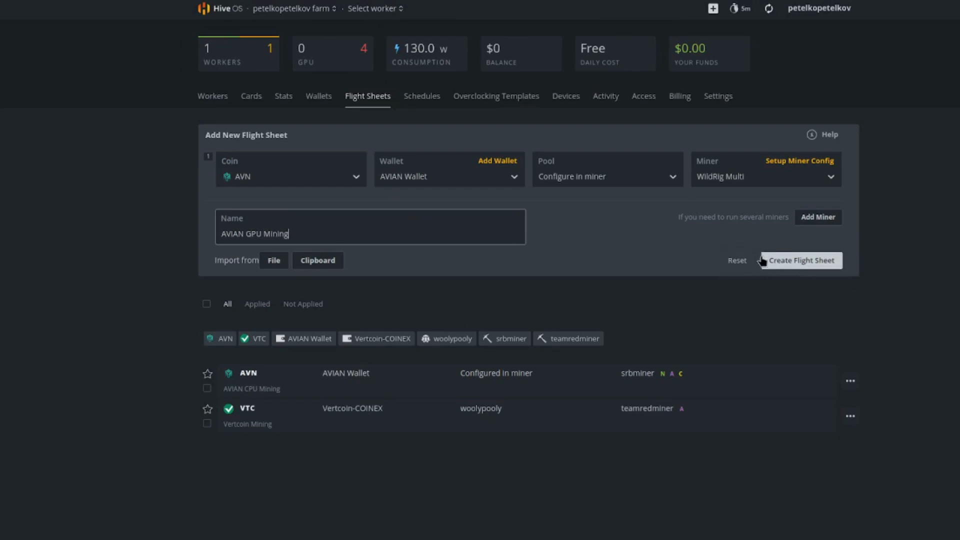
left_click(810, 264)
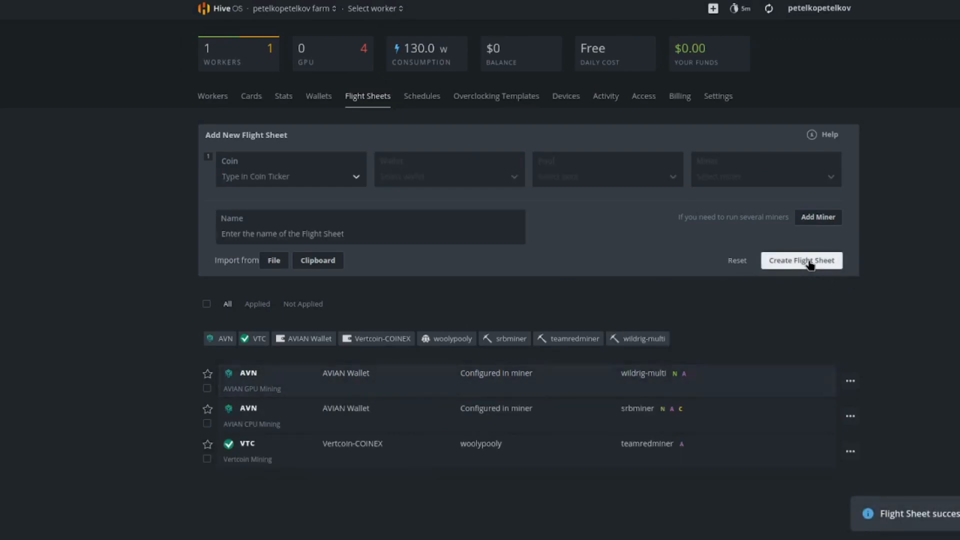
Launch the AVIAN GPU Mining flight sheet on the farm's only worker and return to the worker's overview.
left_click(212, 97)
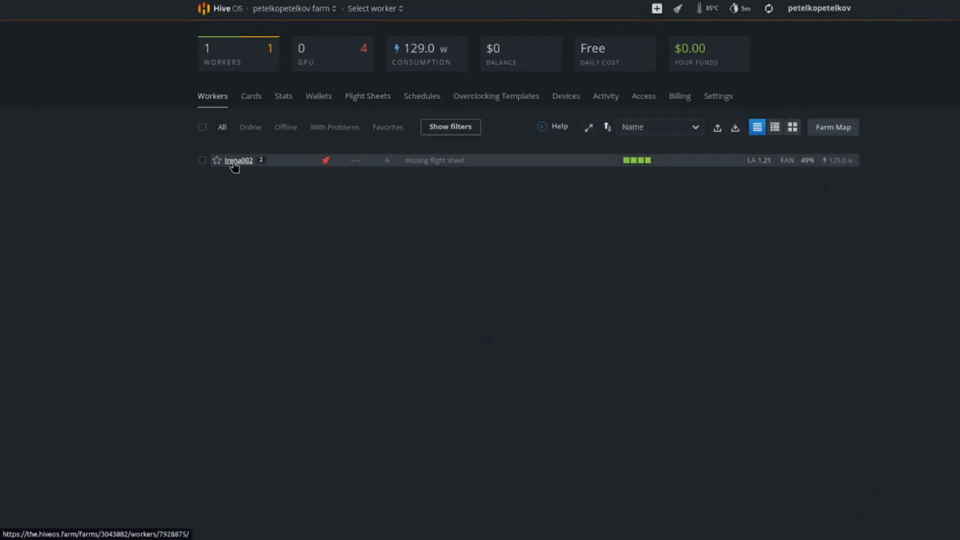
left_click(235, 158)
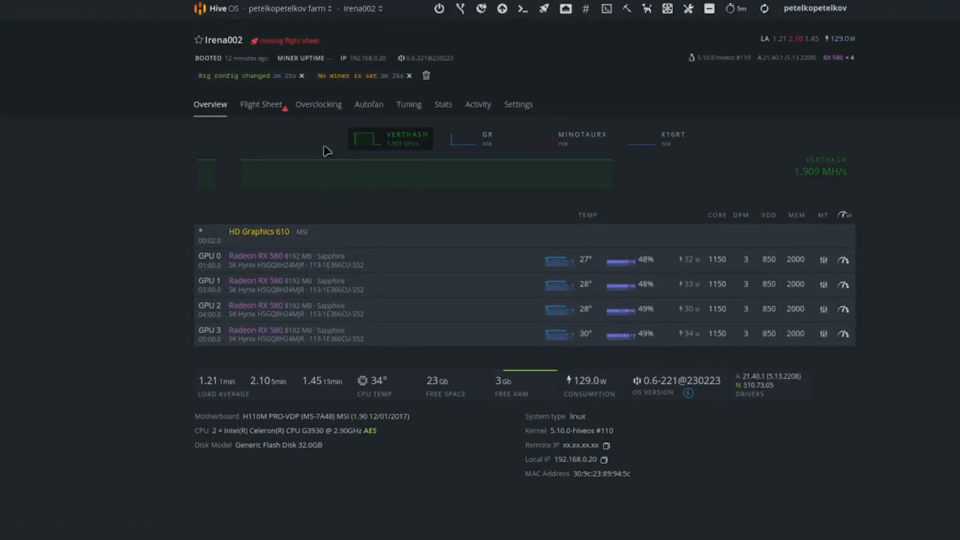
left_click(268, 105)
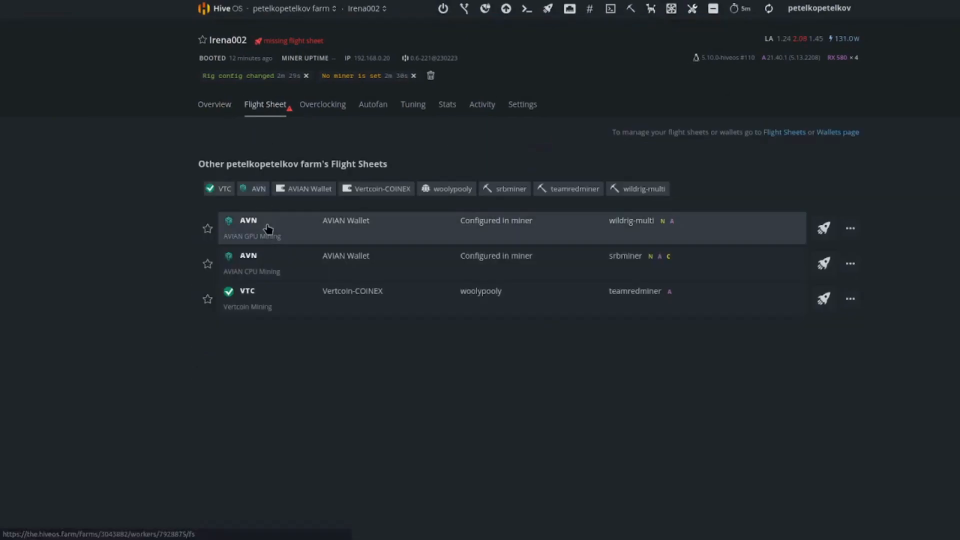
left_click(823, 230)
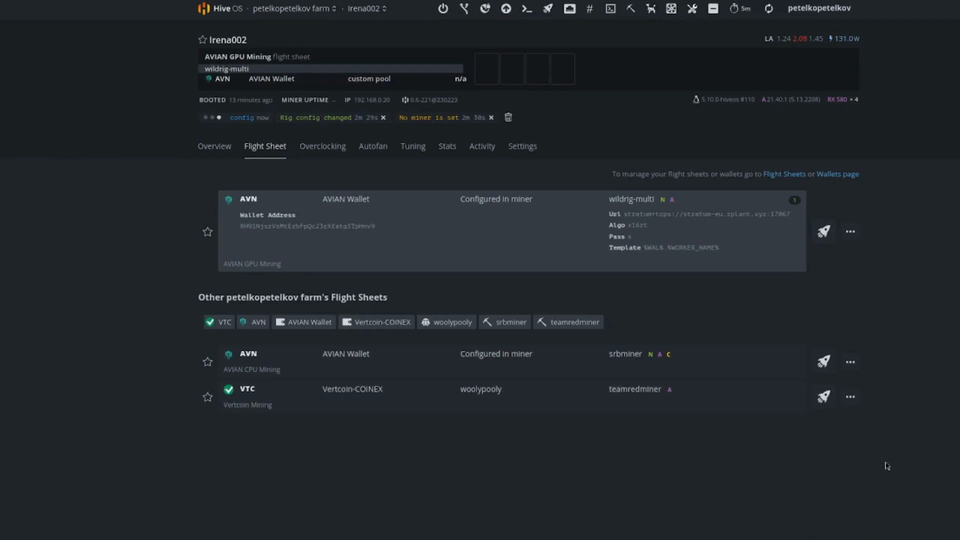
left_click(214, 146)
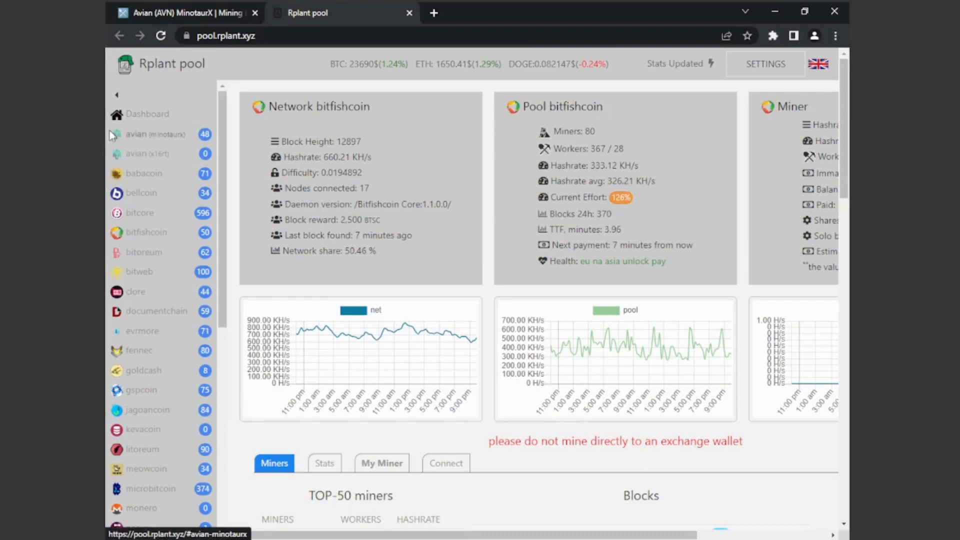
On Rplant pool in the Windows browser, open the connection details for avian (minotaurx).
left_click(148, 139)
left_click_drag(266, 106, 410, 111)
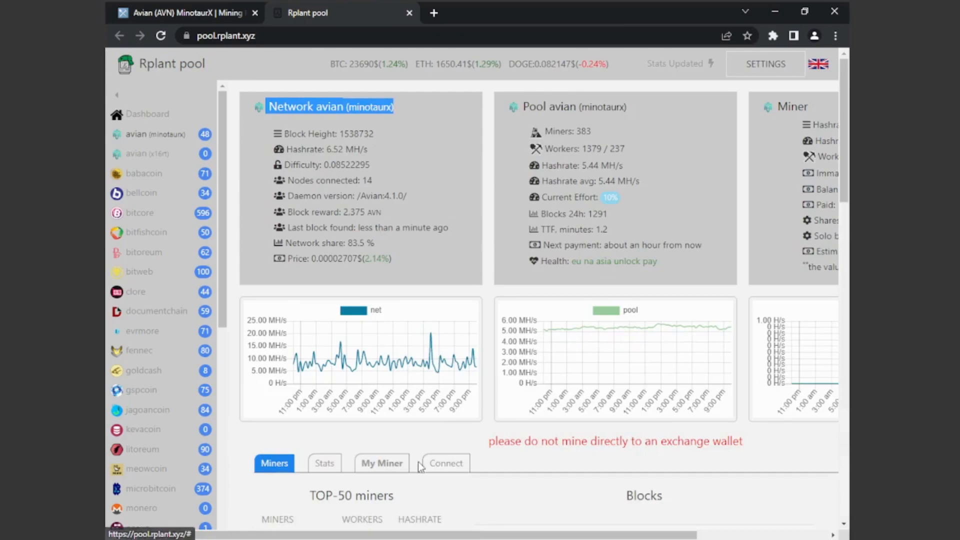
left_click(438, 469)
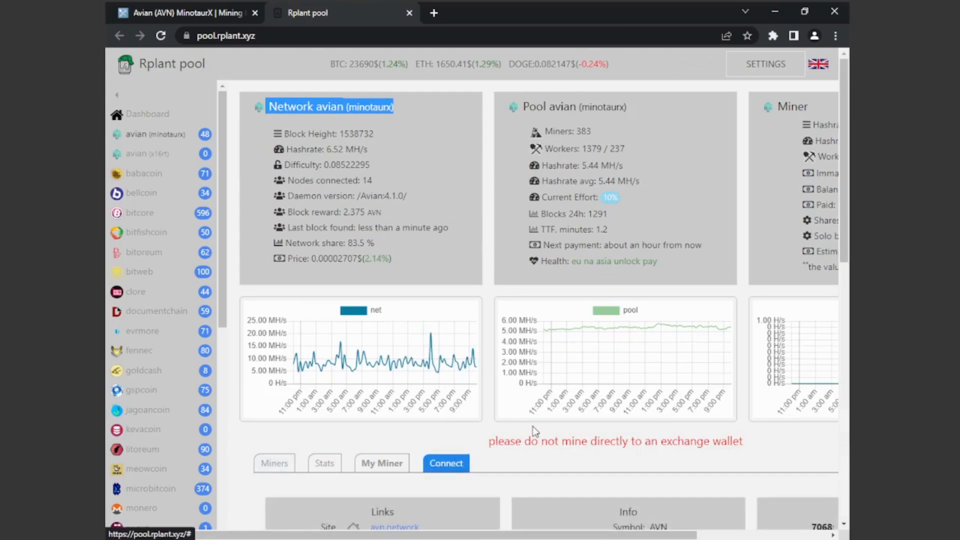
Follow Rplant's cpuminer-rplant link to its GitHub releases and download cpuminer-opt-win.zip from release 5.0.29.
scroll(533, 427, "down", 5)
scroll(536, 431, "down", 1)
left_click_drag(531, 535, 661, 535)
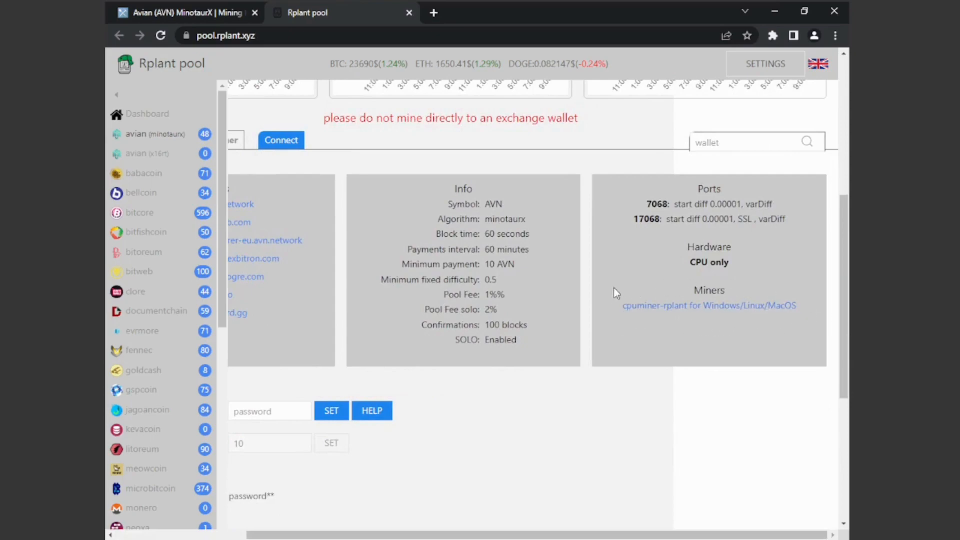
left_click(646, 306)
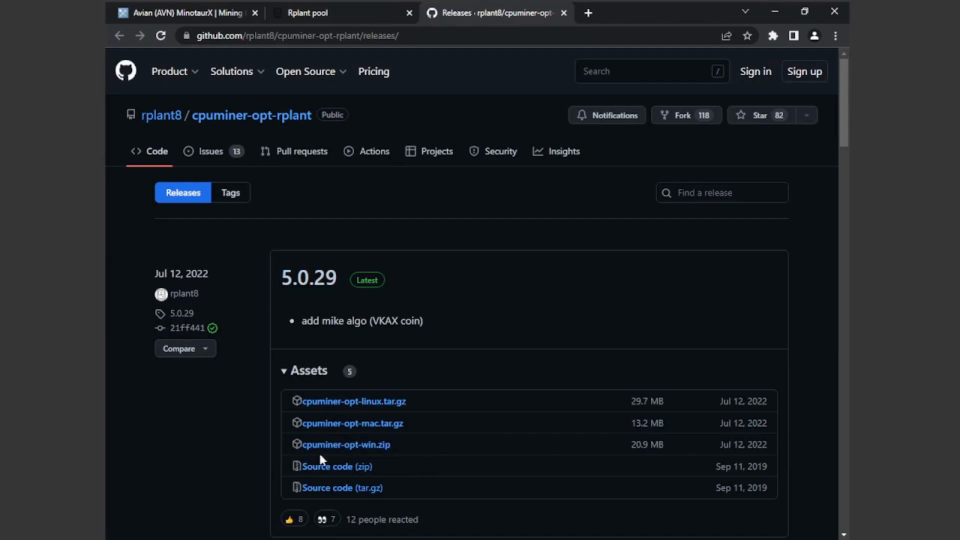
left_click(330, 444)
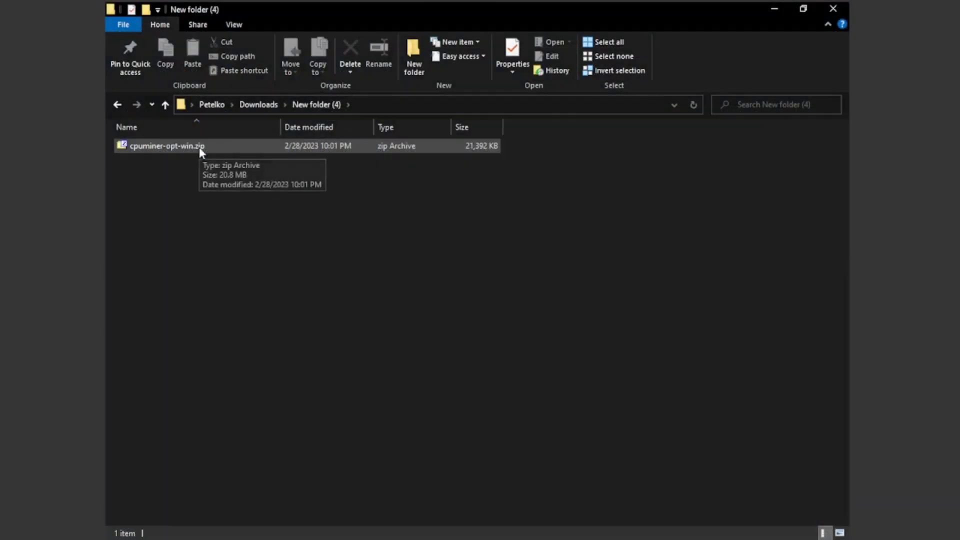
Extract the downloaded cpuminer-opt-win.zip archive in New folder (4) in File Explorer.
left_click(158, 151)
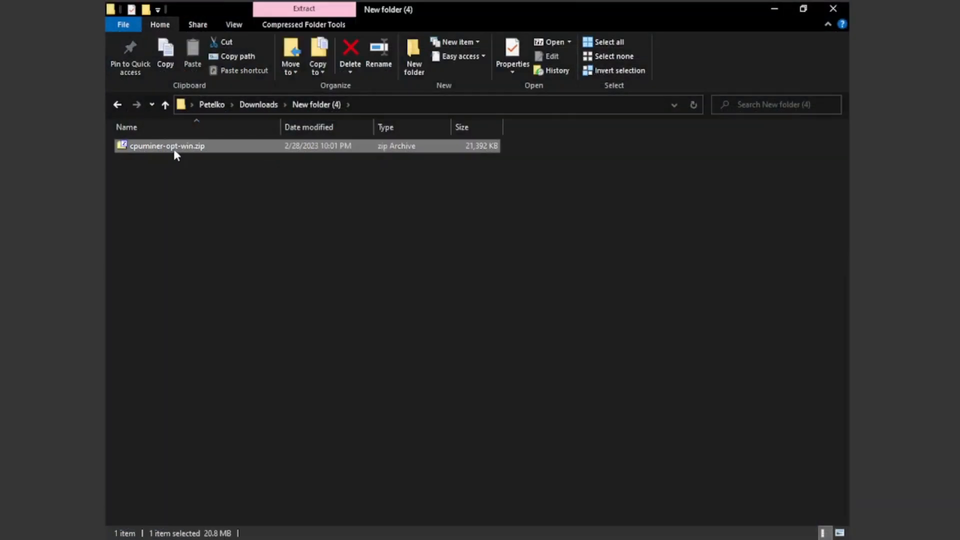
right_click(173, 149)
mouse_move(232, 185)
left_click(410, 243)
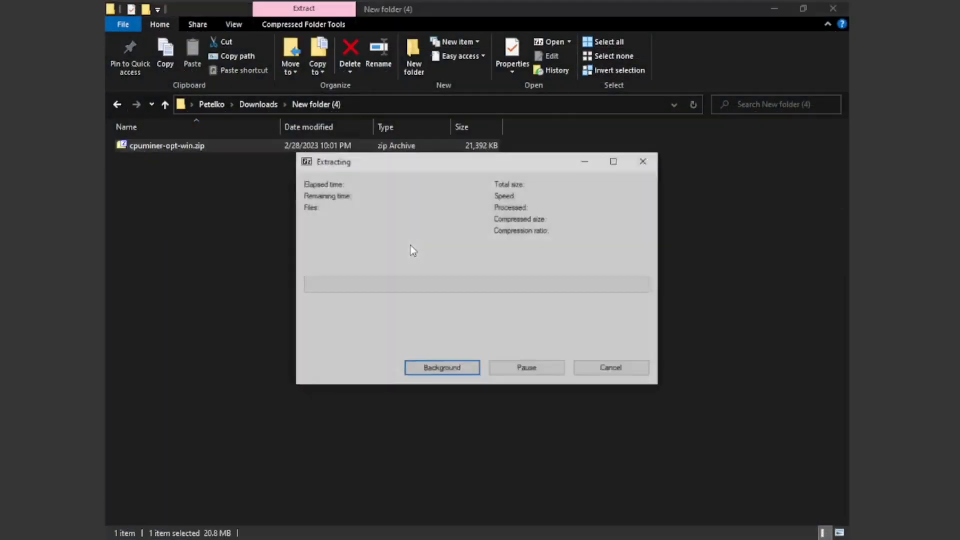
Open miner-avian-minotaurx.bat from the extracted cpuminer-opt-win folder for editing in a maximized Notepad window.
double_click(185, 145)
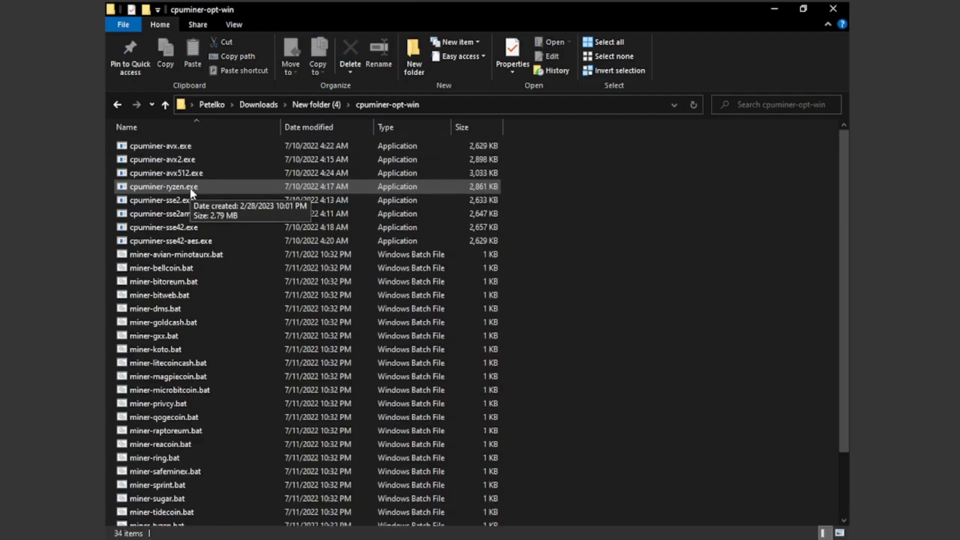
left_click(202, 250)
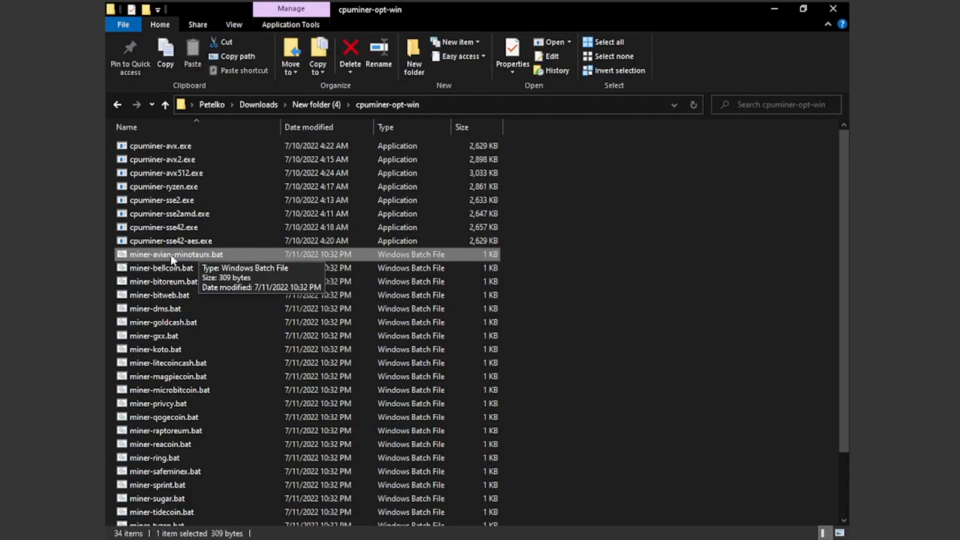
right_click(170, 254)
left_click(203, 273)
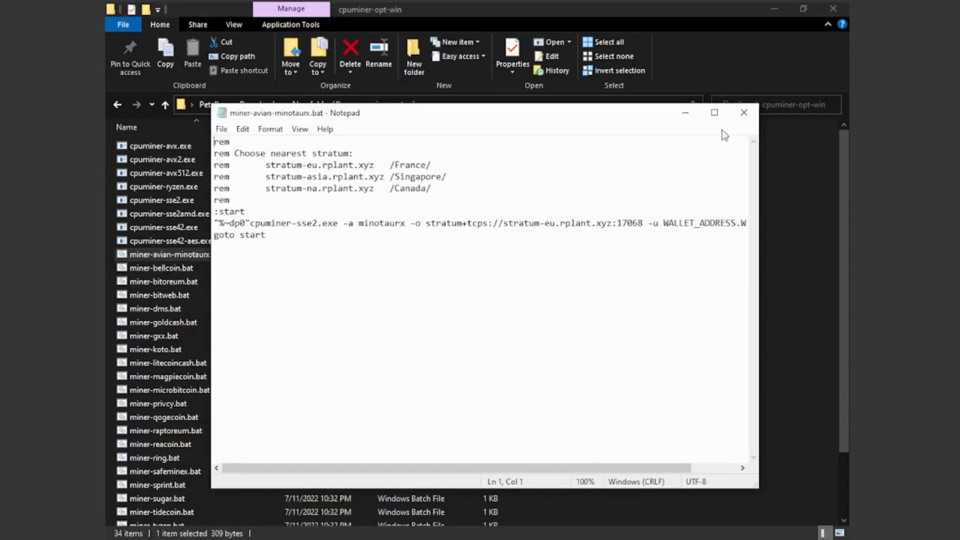
left_click(714, 114)
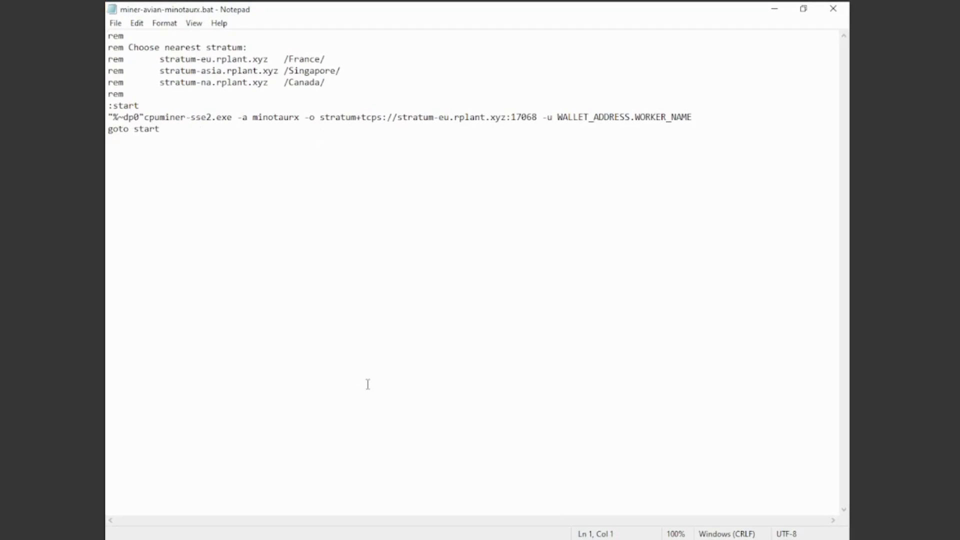
Copy the AVIAN mining wallet address from New Text Document (2).txt and minimize both Notepad windows.
left_click(608, 538)
left_click(535, 489)
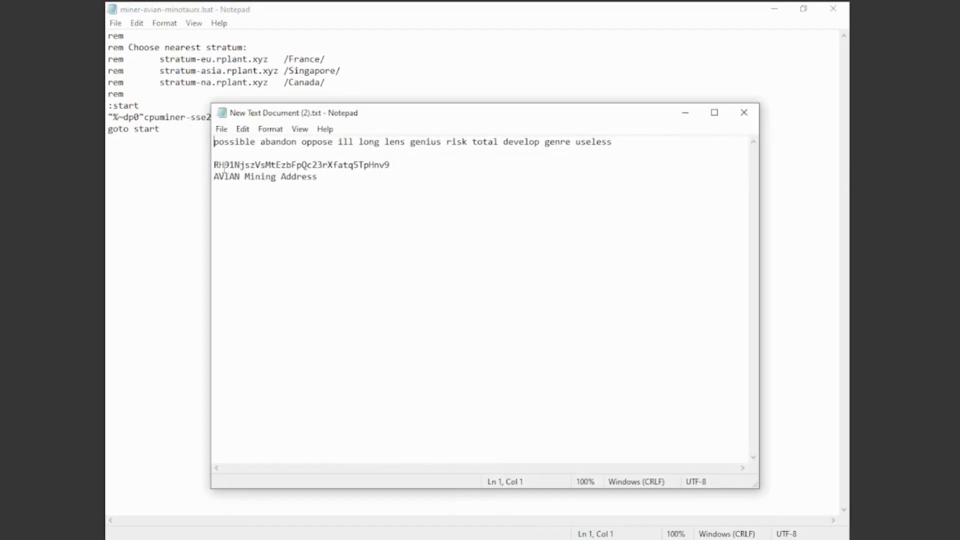
left_click_drag(215, 164, 403, 163)
right_click(373, 170)
left_click(406, 206)
left_click(685, 113)
left_click(776, 10)
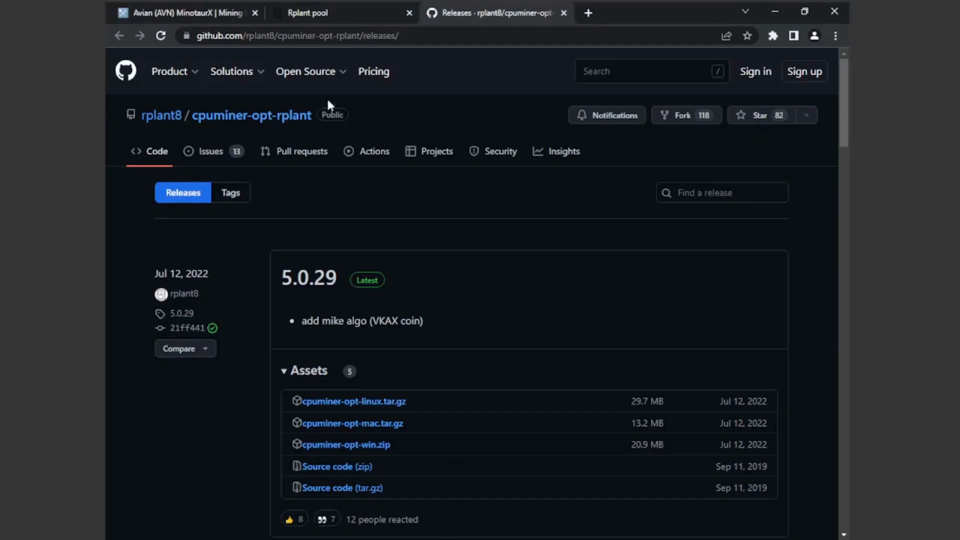
In Rplant's miner config for avian (minotaurx), choose cpuminer-rplant, Windows and the Europe stratum.
left_click(320, 13)
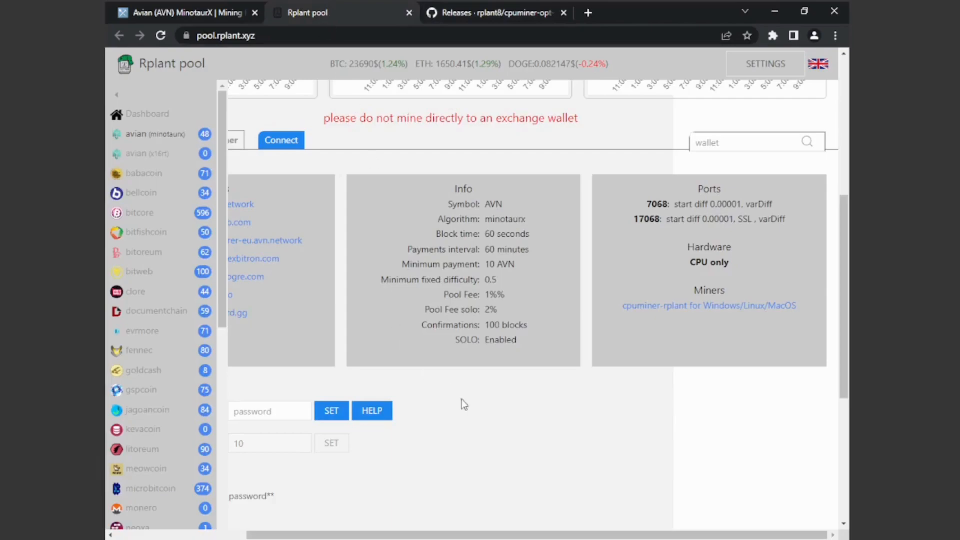
left_click_drag(568, 534, 435, 535)
left_click_drag(843, 257, 830, 380)
left_click_drag(253, 310, 355, 309)
left_click(334, 345)
left_click(300, 357)
left_click(431, 339)
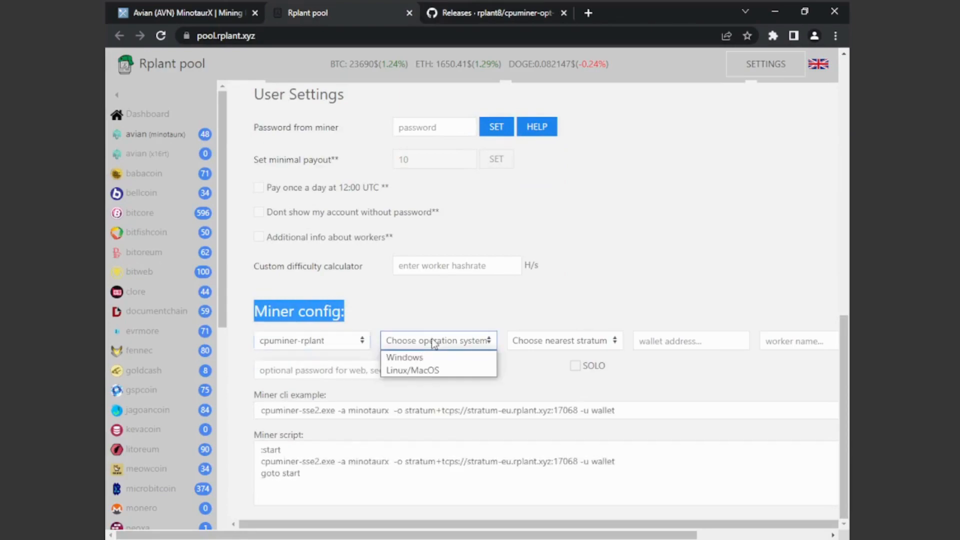
left_click(411, 357)
left_click(578, 342)
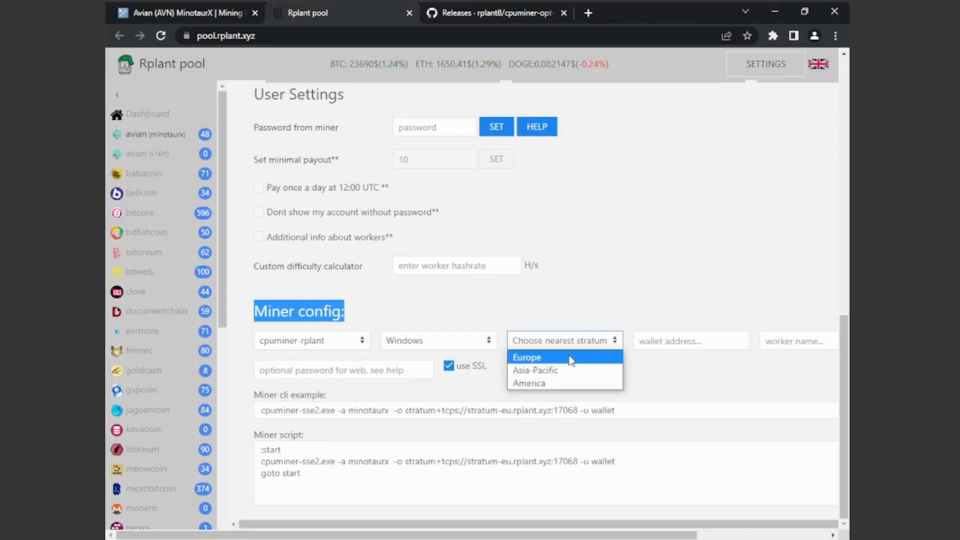
left_click(540, 358)
Paste the wallet address into the miner config and enter TESTCPU as the worker name.
right_click(665, 342)
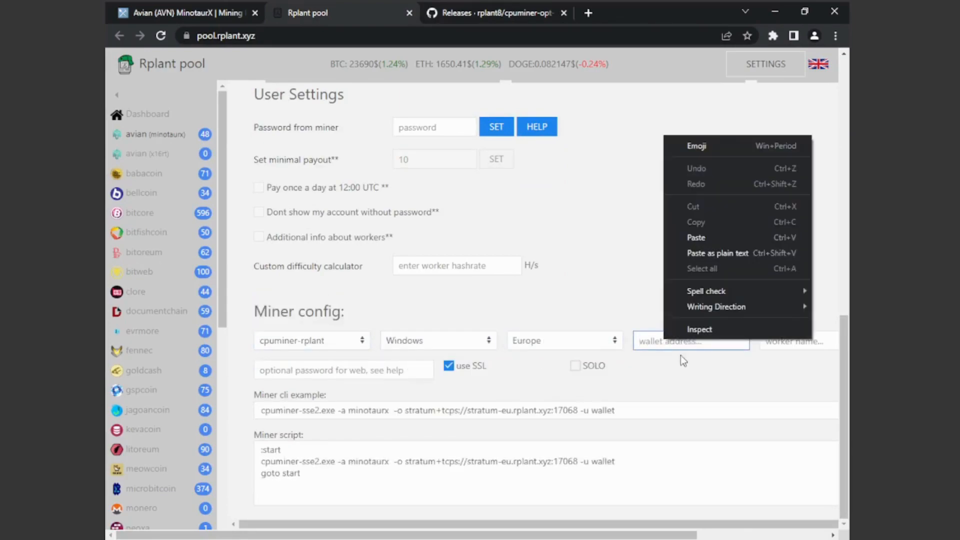
left_click(701, 239)
left_click(784, 336)
type("TESTCPU")
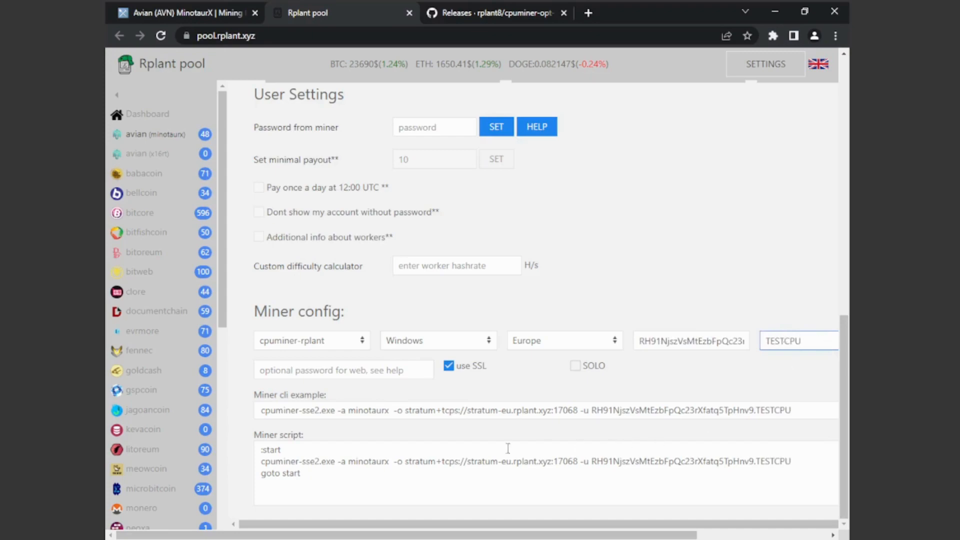
Replace the command after "%~dp0" in miner-avian-minotaurx.bat with the miner CLI example copied from Rplant.
left_click_drag(262, 408, 813, 411)
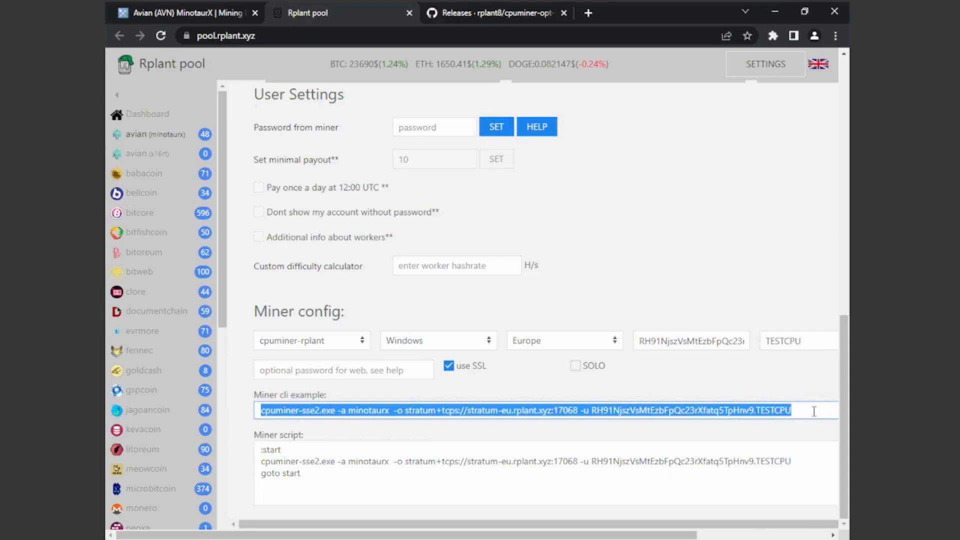
right_click(760, 417)
left_click(718, 421)
key("alt+Tab")
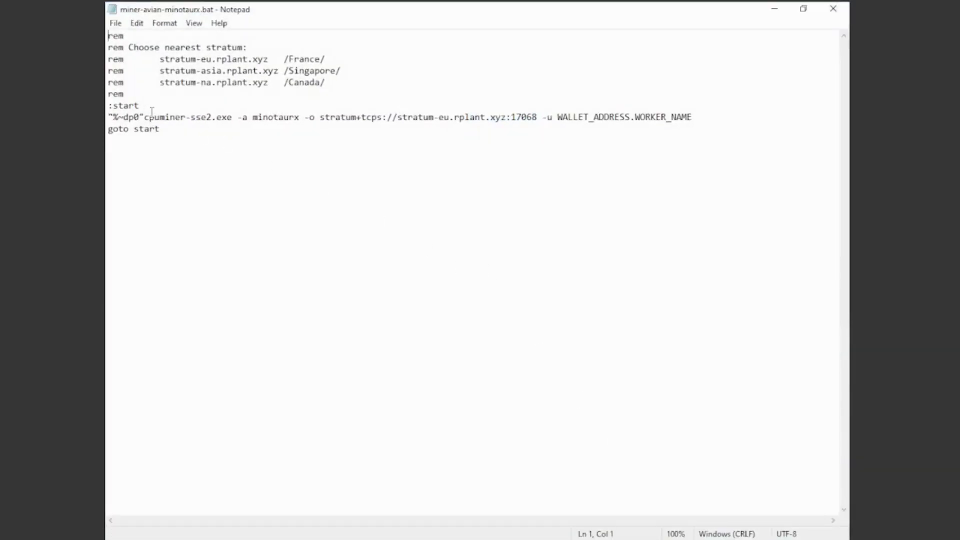
left_click_drag(145, 118, 698, 117)
right_click(668, 116)
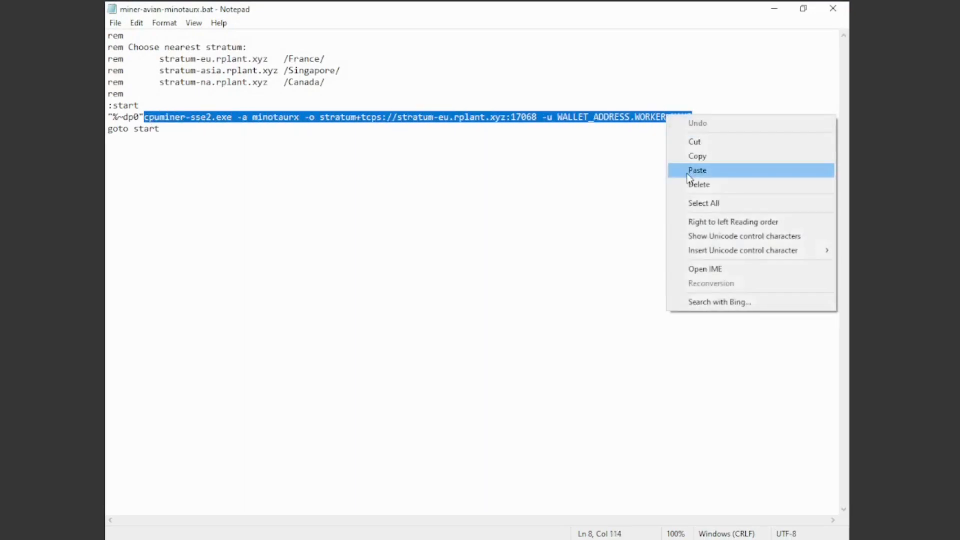
left_click(687, 168)
left_click_drag(147, 118, 789, 119)
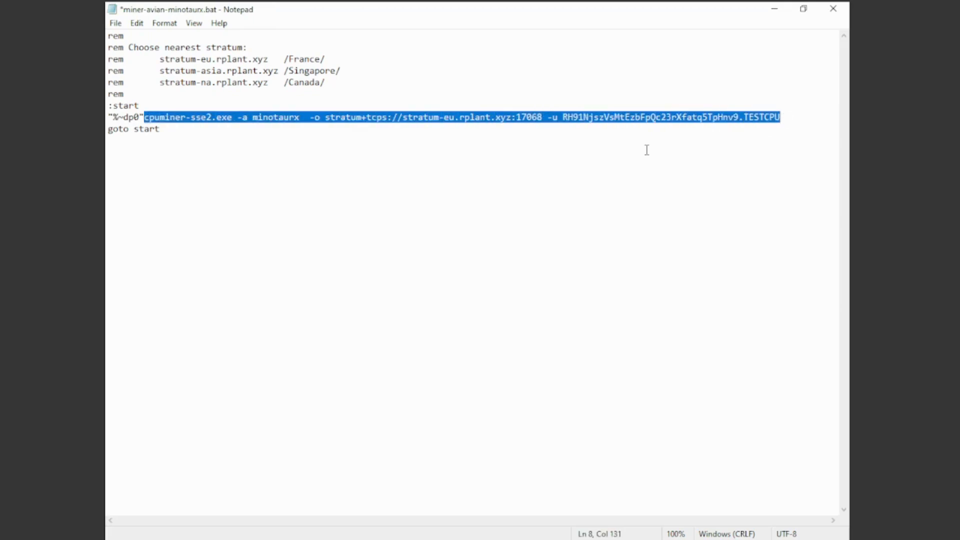
left_click(633, 163)
Save and close the edited miner-avian-minotaurx.bat and return to the file in File Explorer.
left_click(116, 23)
left_click(132, 81)
key("alt+f")
left_click(131, 81)
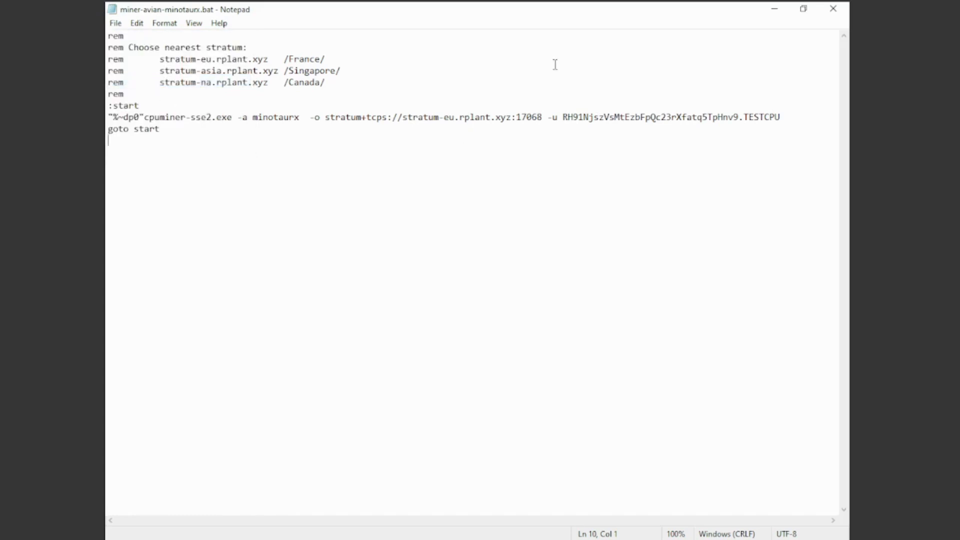
left_click(833, 8)
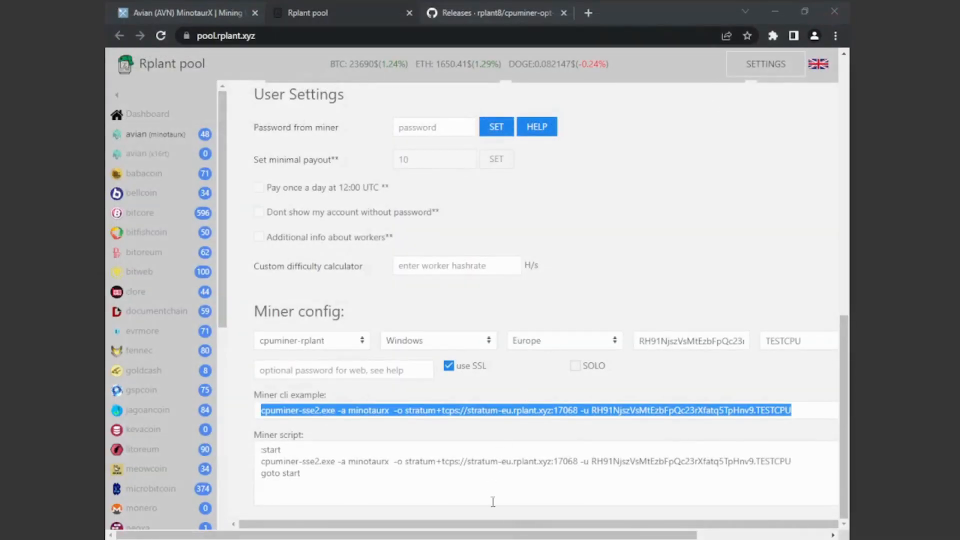
left_click(385, 468)
right_click(165, 259)
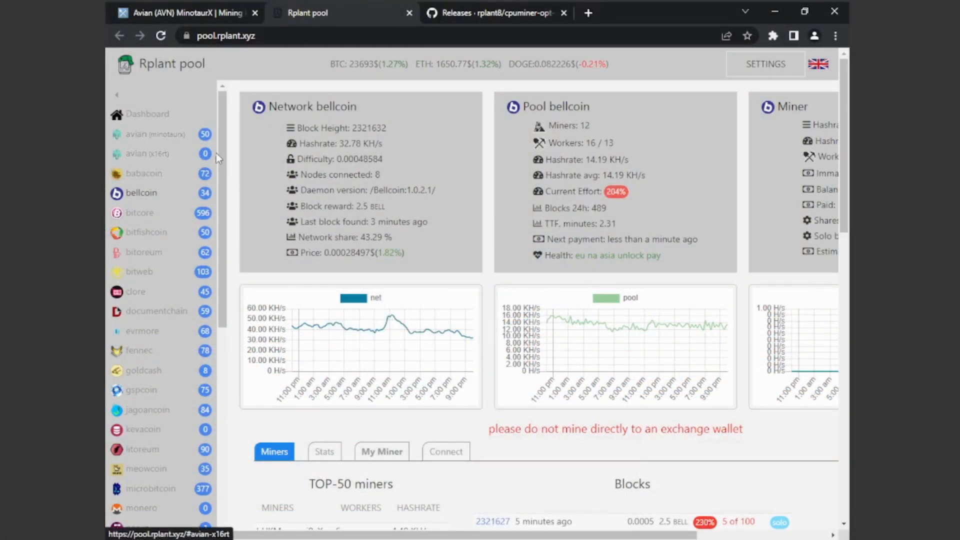
On Rplant pool in the browser, open the connection details for avian (x16rt).
left_click(142, 156)
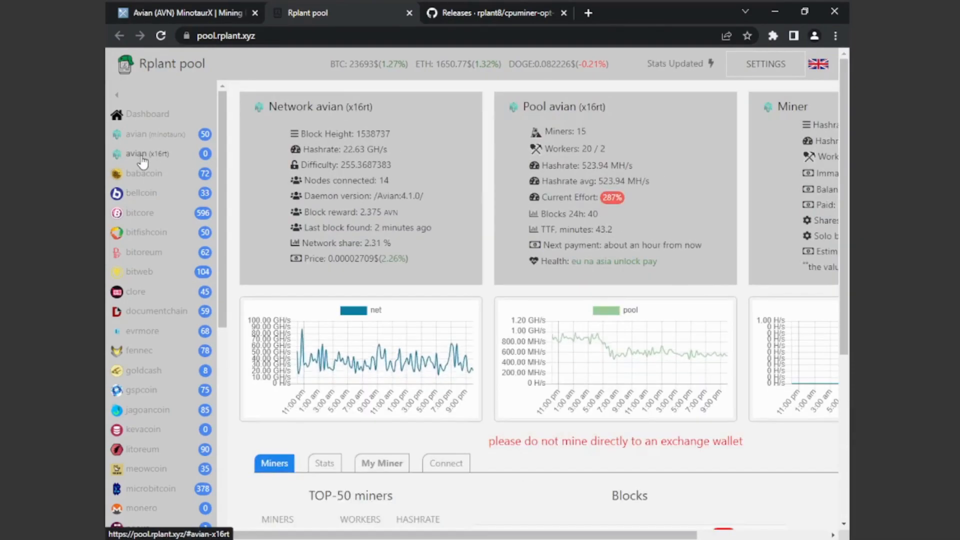
left_click_drag(272, 106, 413, 103)
left_click(365, 107)
left_click_drag(262, 109, 381, 109)
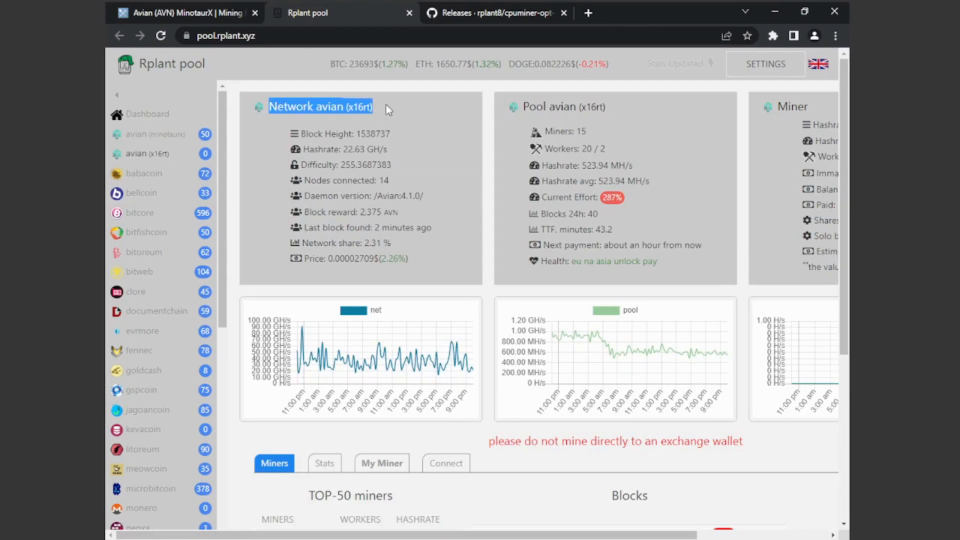
left_click_drag(500, 534, 531, 534)
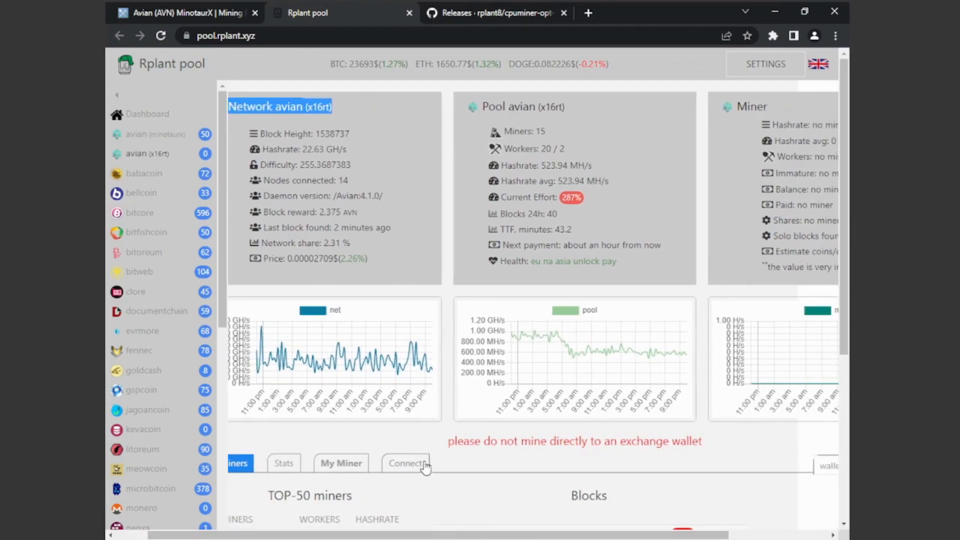
left_click(404, 464)
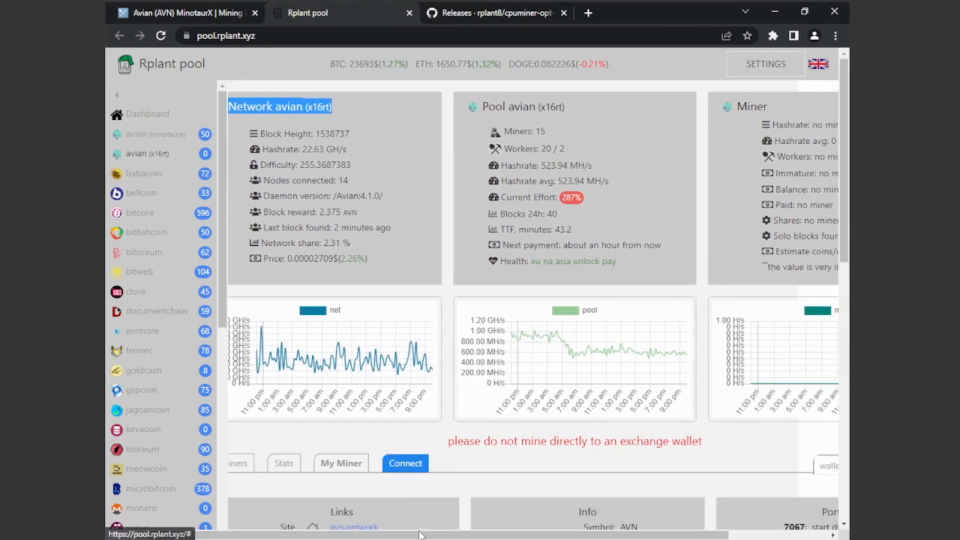
left_click_drag(423, 534, 520, 534)
scroll(795, 235, "down", 6)
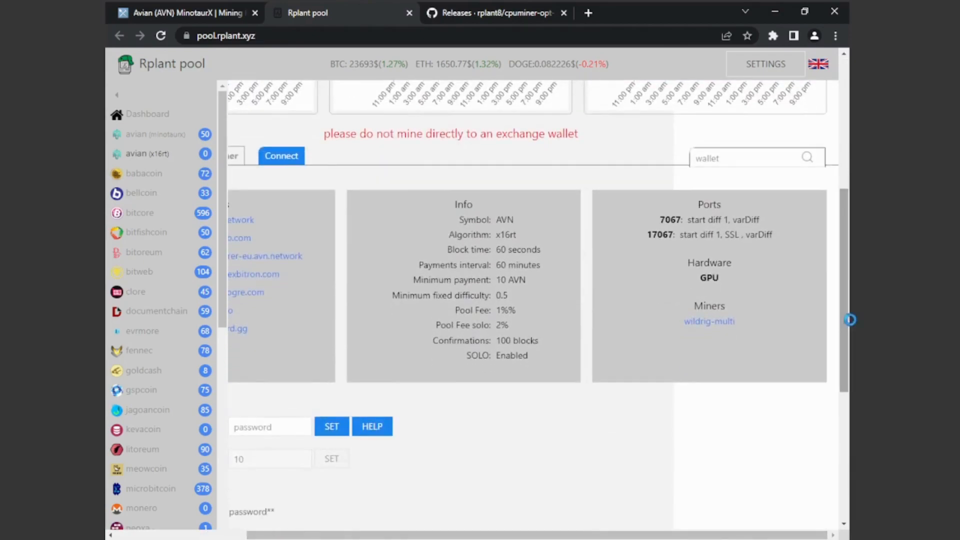
Follow Rplant's wildrig-multi link to its GitHub releases and download wildrig-multi-windows-0.36.6b.7z.
left_click(717, 323)
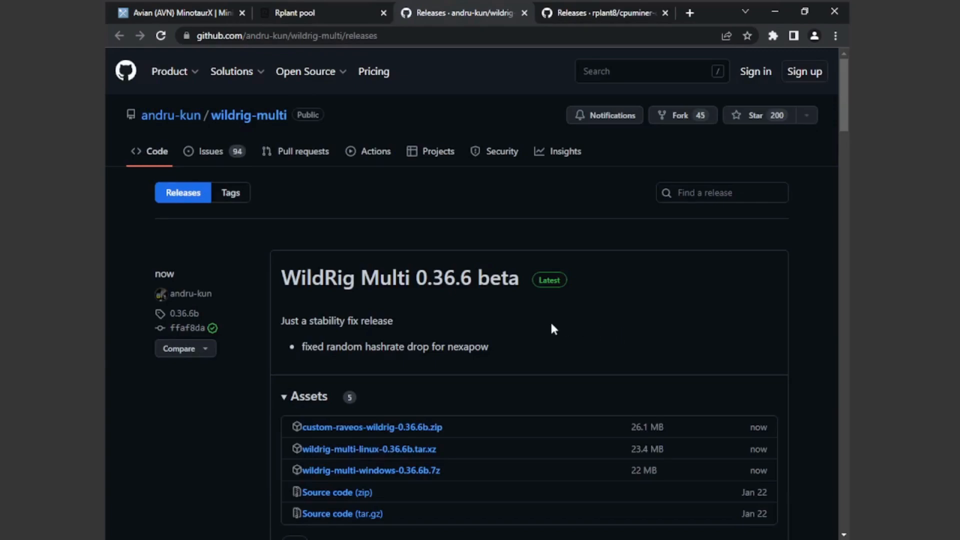
scroll(553, 328, "down", 1)
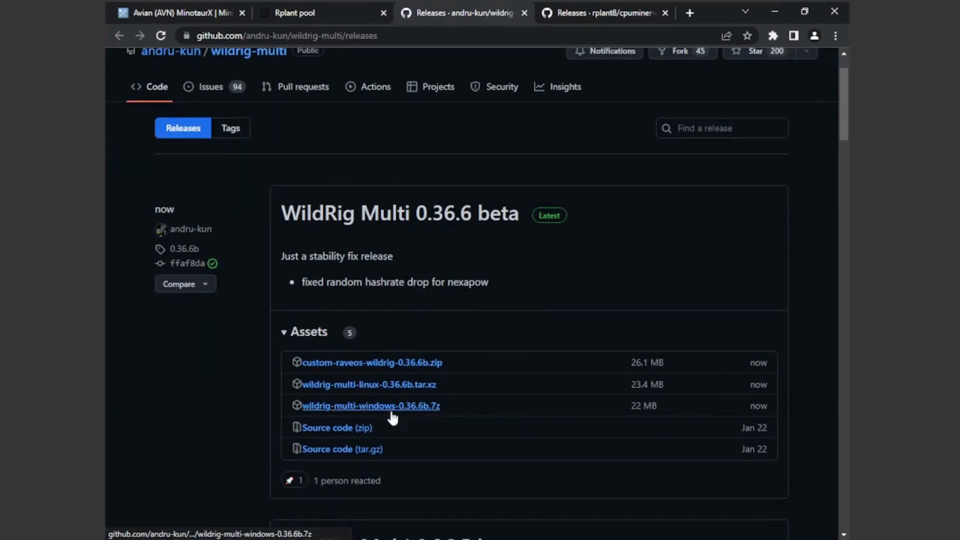
left_click(433, 411)
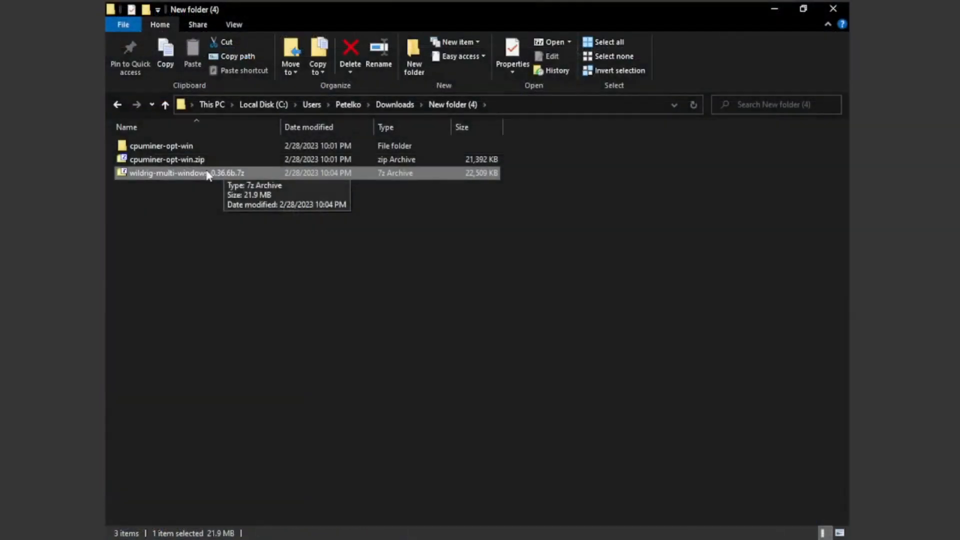
In File Explorer, extract wildrig-multi-windows-0.36.6b.7z into a folder of the same name and open that folder.
right_click(207, 173)
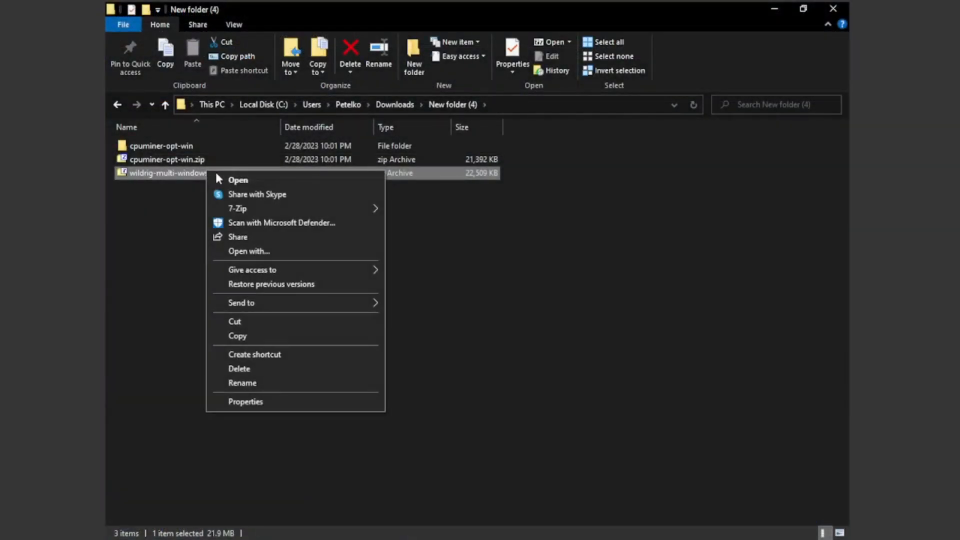
mouse_move(328, 206)
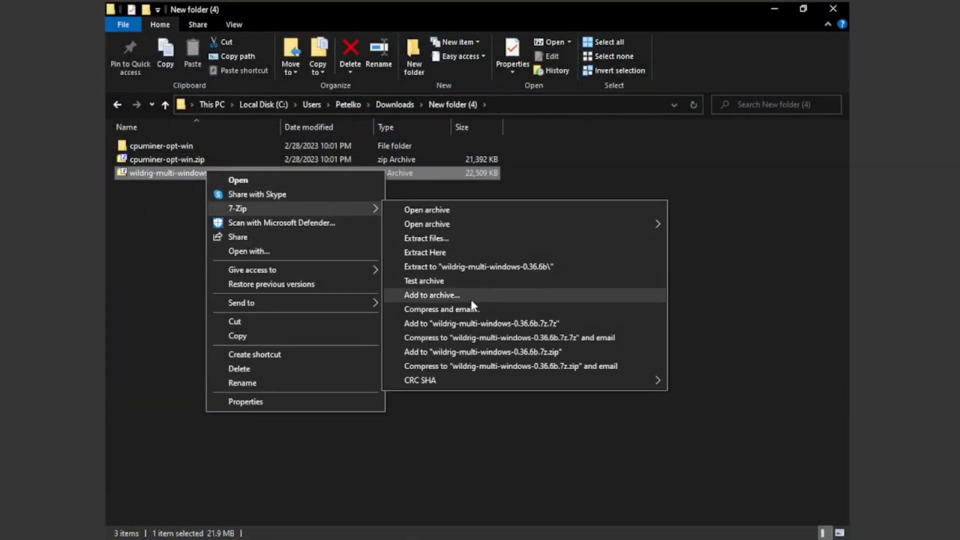
left_click(466, 266)
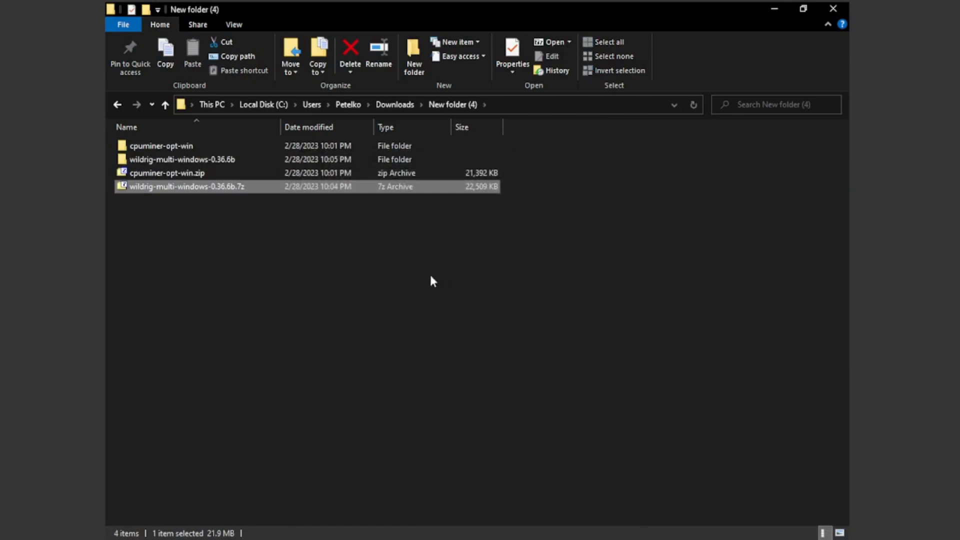
double_click(217, 163)
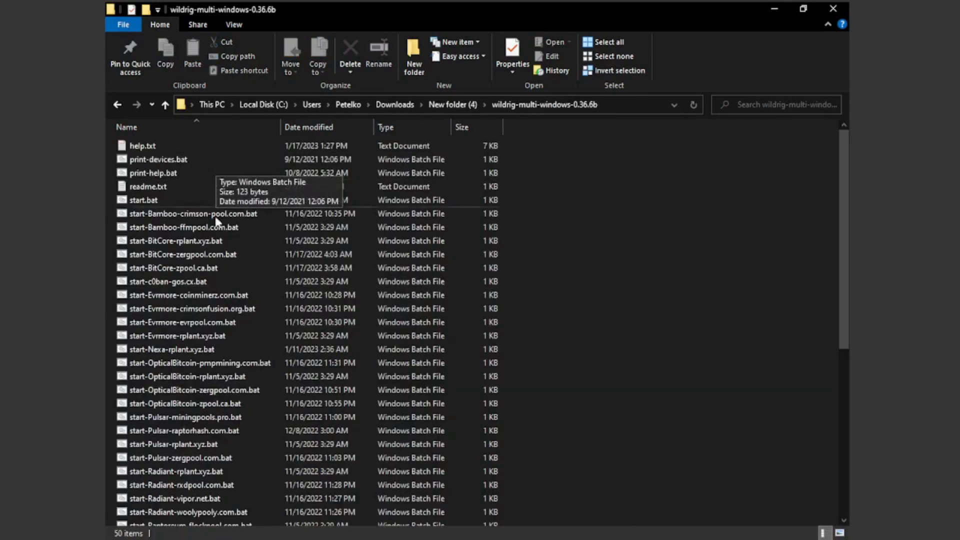
Create a new text document in the wildrig-multi-windows-0.36.6b folder, rename it AVIAN_MINING.bat and open it for editing.
right_click(541, 246)
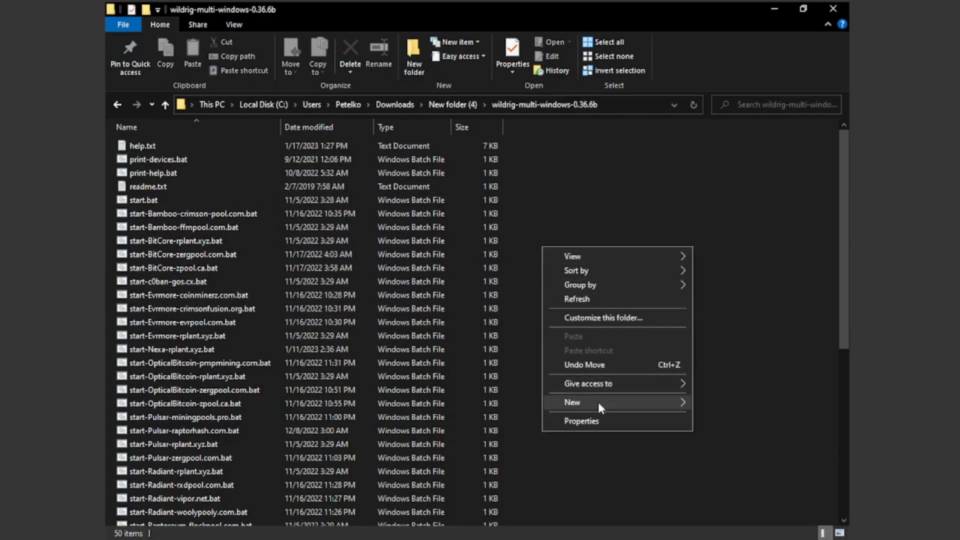
mouse_move(598, 402)
left_click(720, 464)
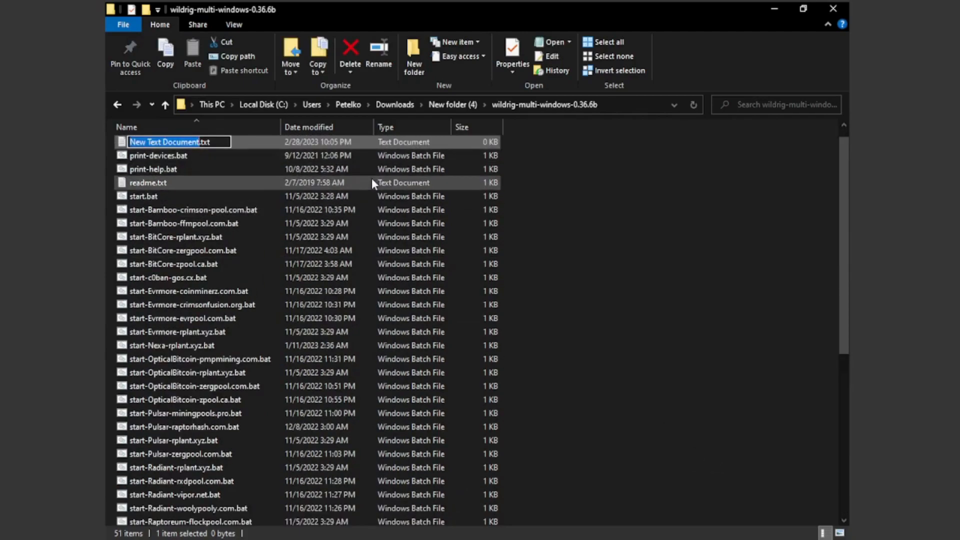
type("AV")
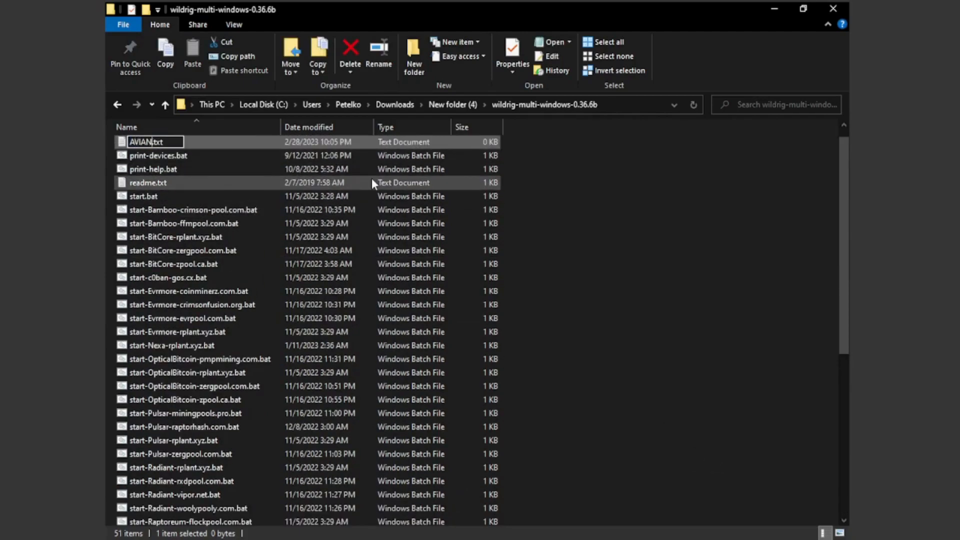
type("IAN_MINING.")
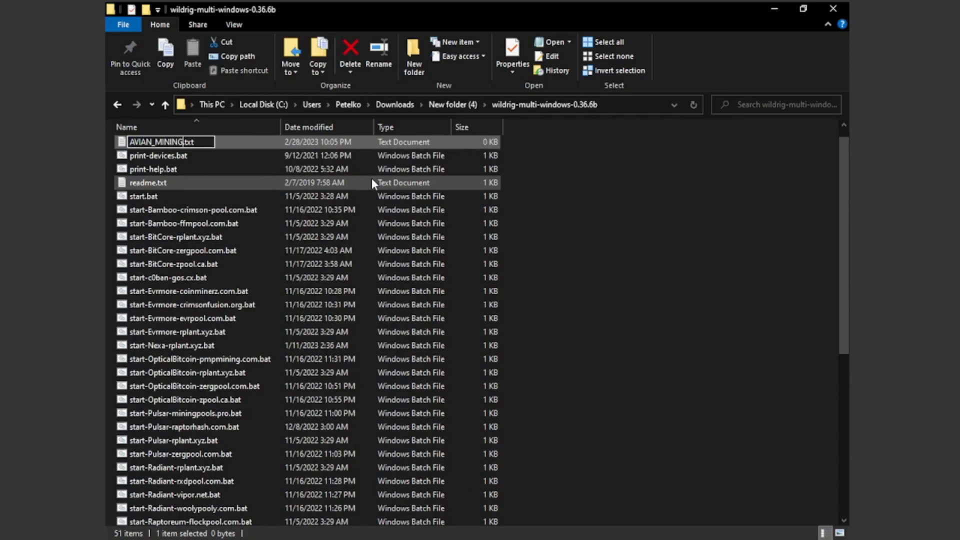
type("bat")
key("Return")
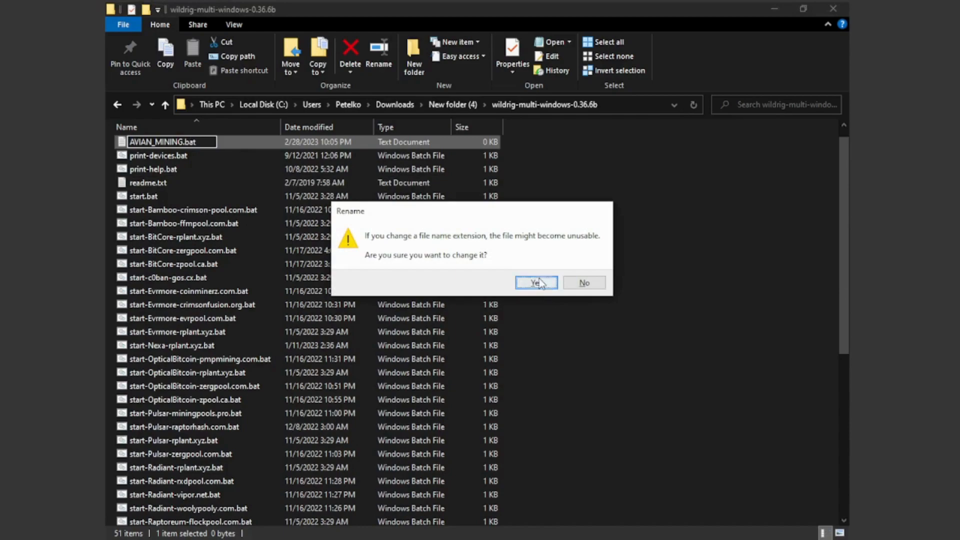
left_click(535, 283)
right_click(179, 145)
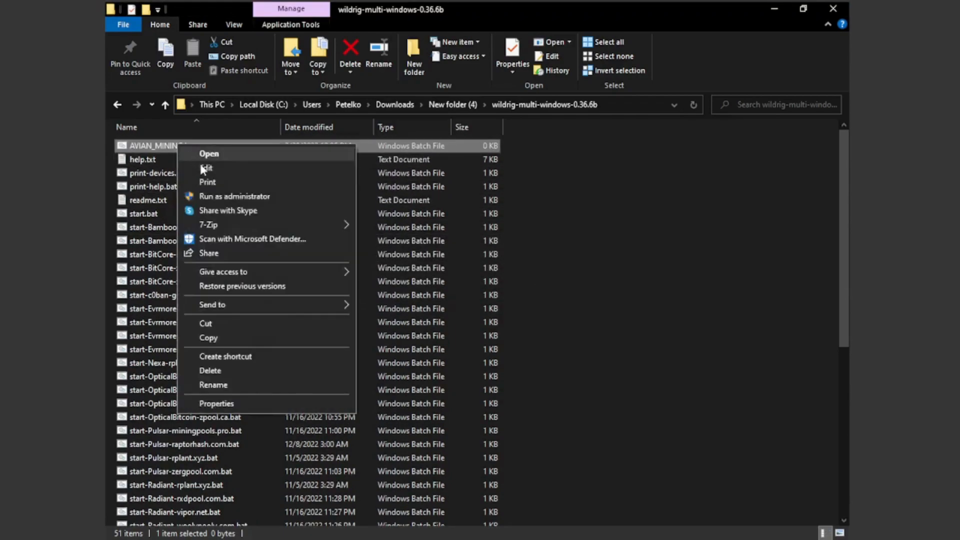
left_click(202, 168)
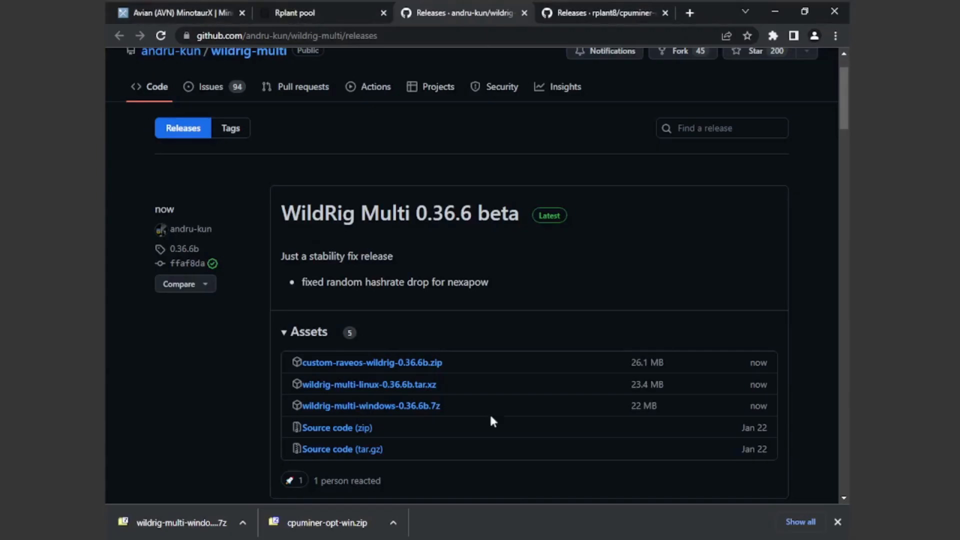
In the Miner config section of Rplant's avian (x16rt) page, choose wildrig-multi, Windows and the Europe stratum.
left_click(317, 14)
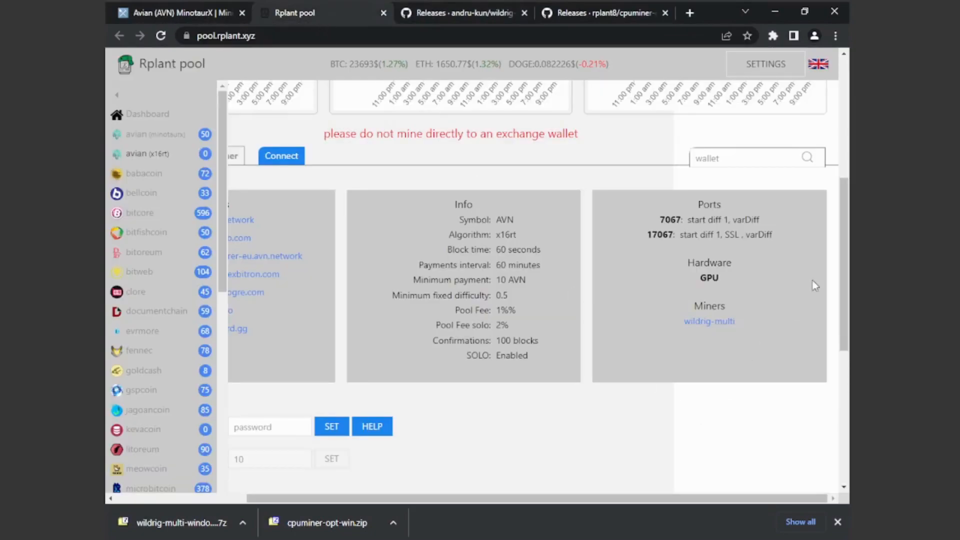
left_click_drag(843, 264, 840, 382)
left_click_drag(799, 498, 224, 498)
left_click_drag(250, 276, 373, 276)
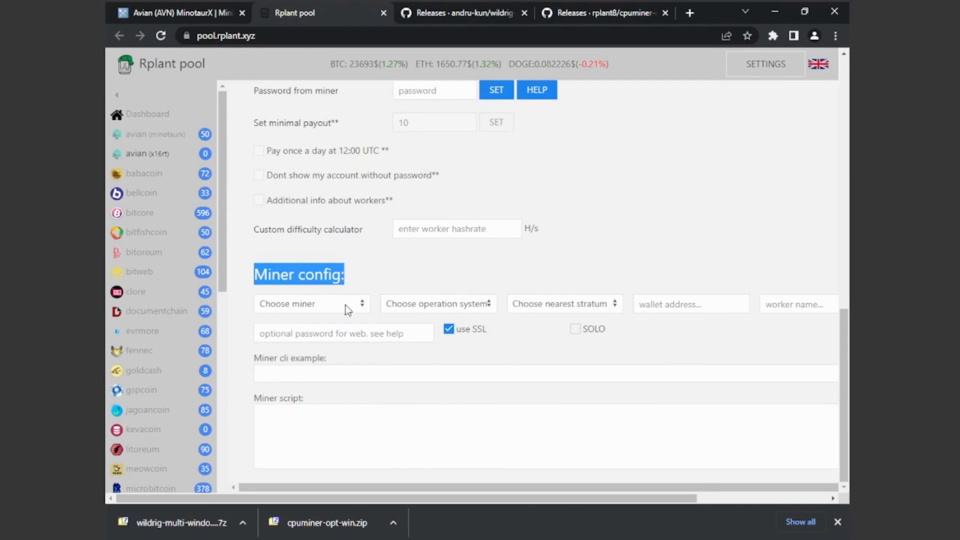
left_click(354, 303)
left_click(293, 322)
left_click(420, 304)
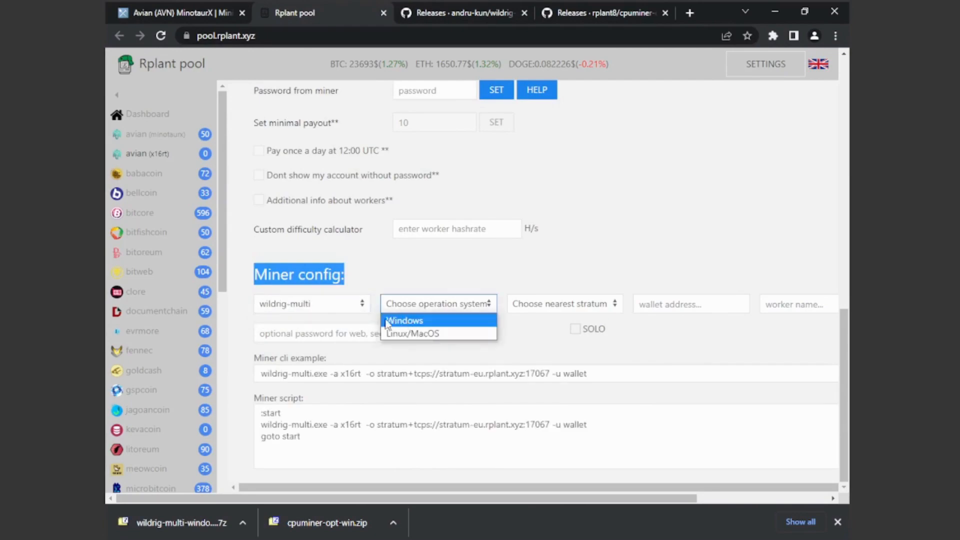
left_click(410, 319)
left_click(531, 305)
left_click(530, 323)
Copy the wallet address from the other window into the miner config and set the worker name to TESTGPU.
left_click(671, 299)
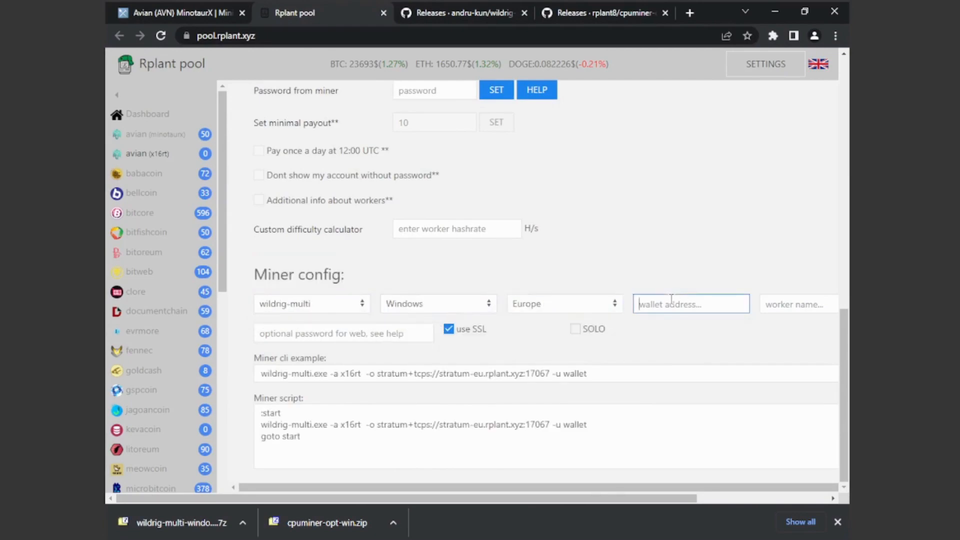
key("alt+Tab")
right_click(326, 163)
left_click(347, 199)
left_click(684, 112)
right_click(660, 306)
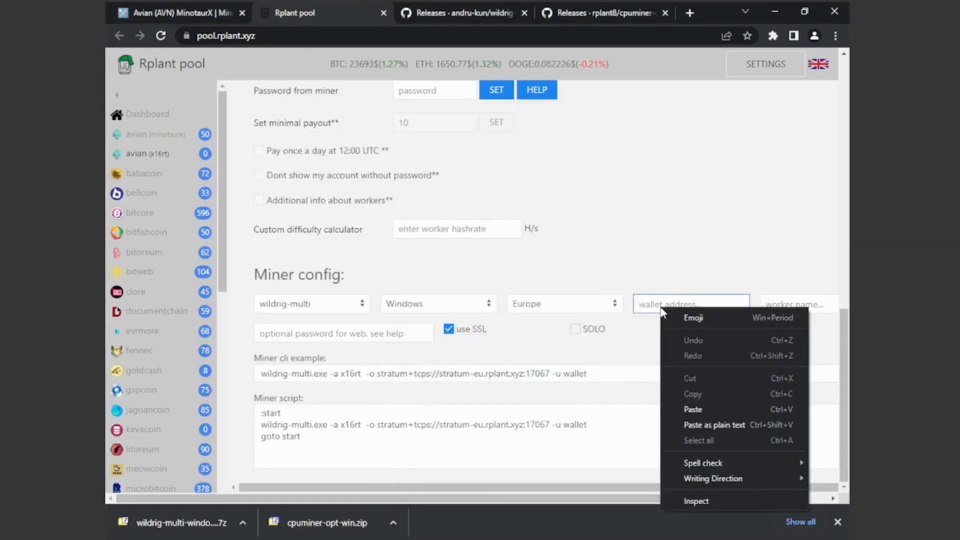
left_click(691, 407)
left_click(797, 302)
type("TESTGPU")
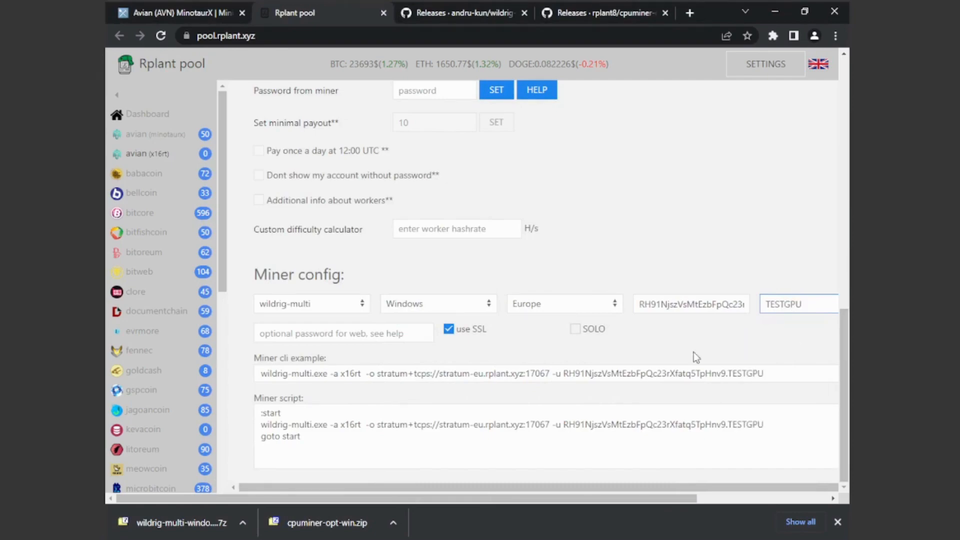
Copy the full Miner cli example command and paste it into AVIAN_MINING.bat in Notepad.
left_click(259, 376)
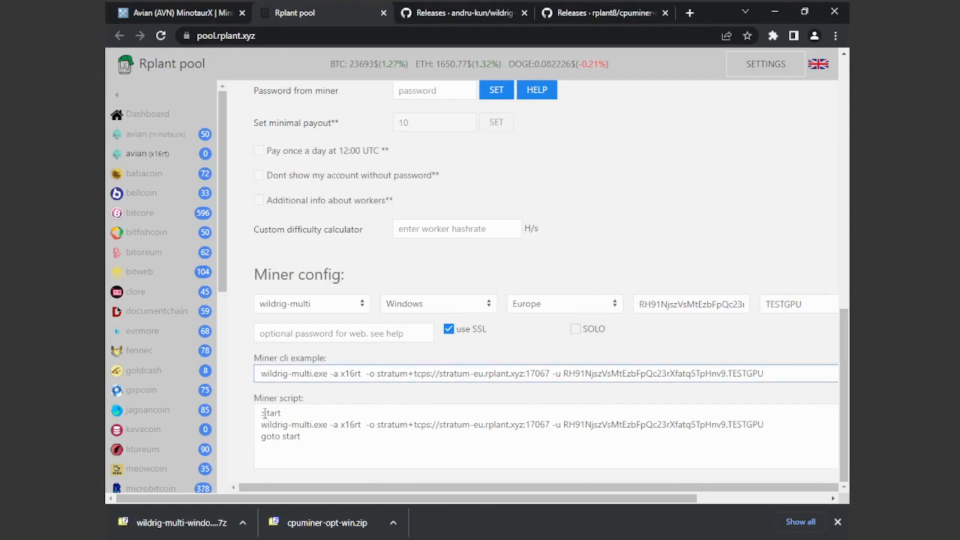
left_click(259, 379)
left_click(445, 455)
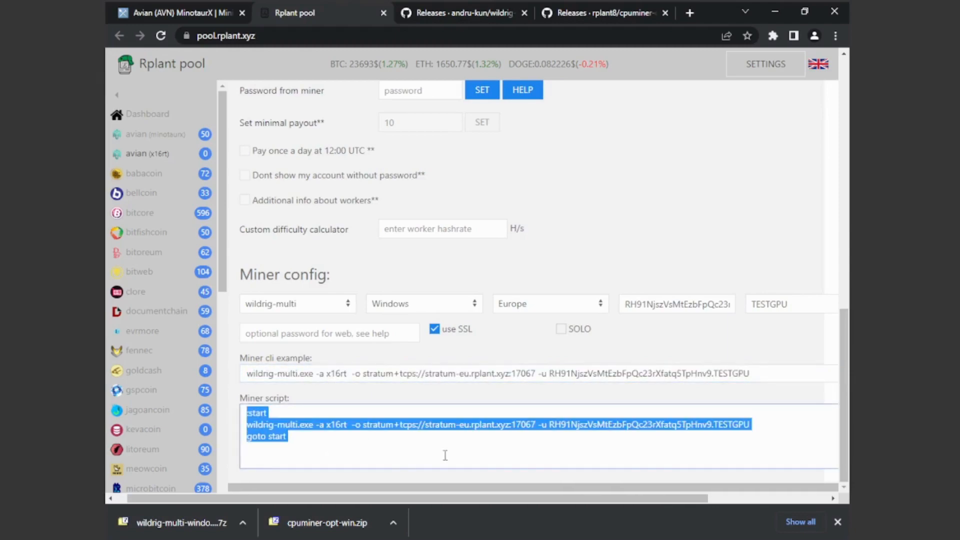
left_click_drag(259, 376, 809, 378)
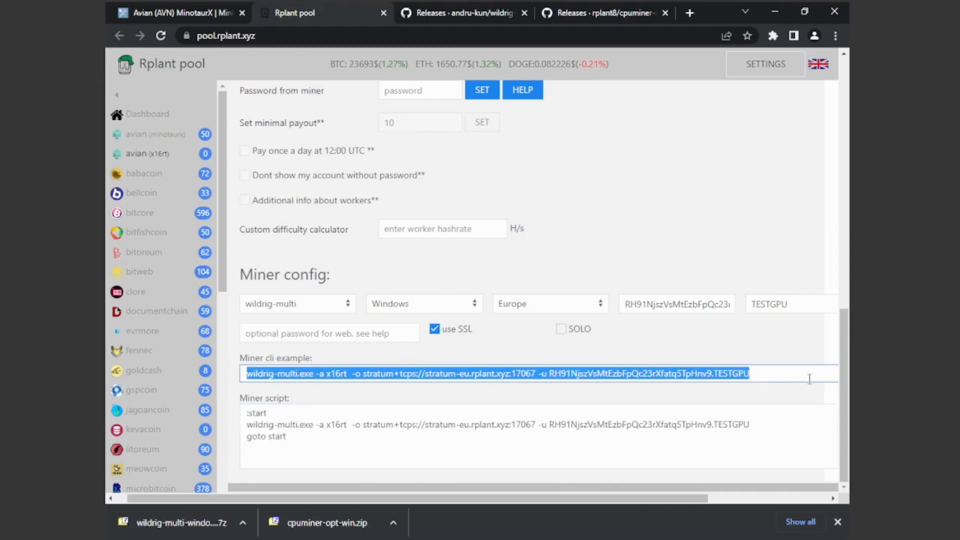
right_click(729, 372)
left_click(692, 388)
left_click(698, 532)
right_click(388, 248)
left_click(404, 306)
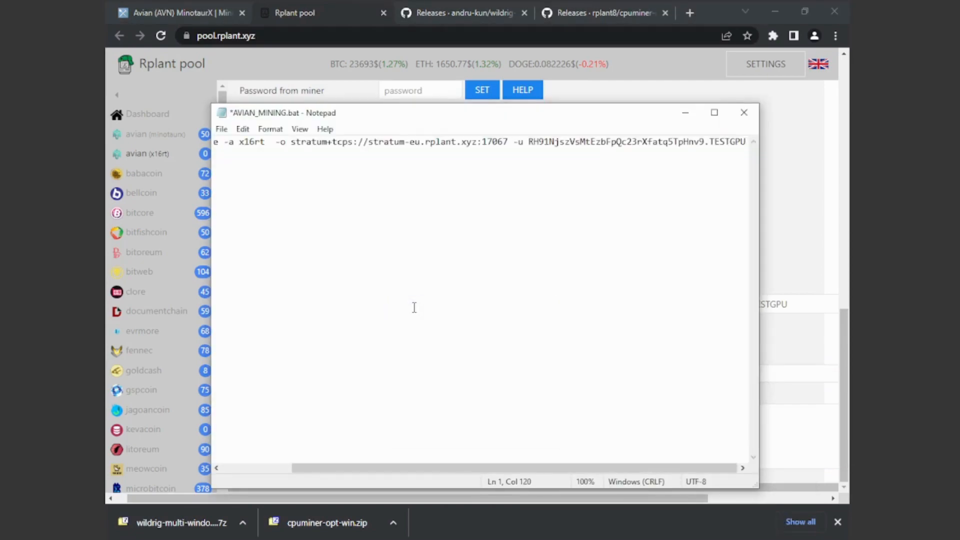
Check the start of the pasted command, then save and close AVIAN_MINING.bat.
left_click_drag(436, 469, 321, 468)
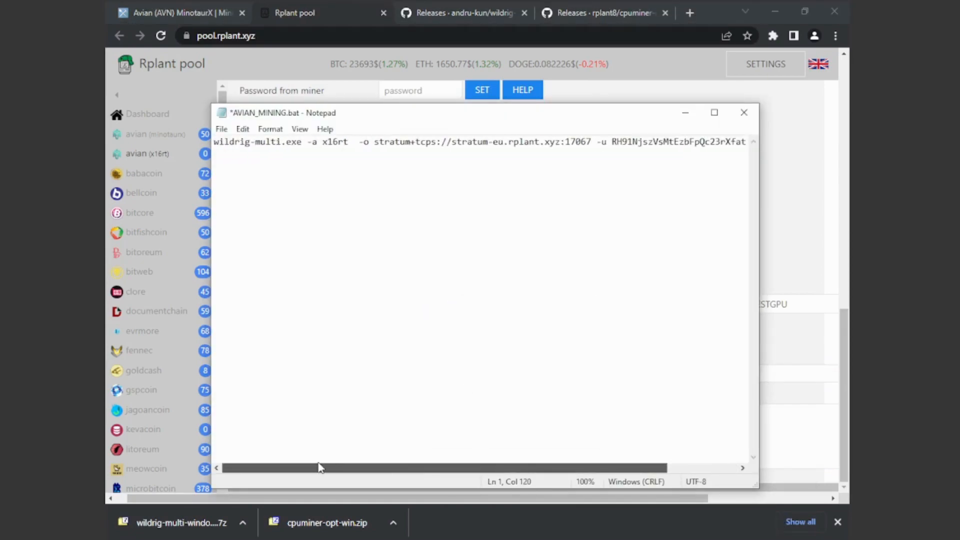
left_click(225, 129)
left_click(253, 188)
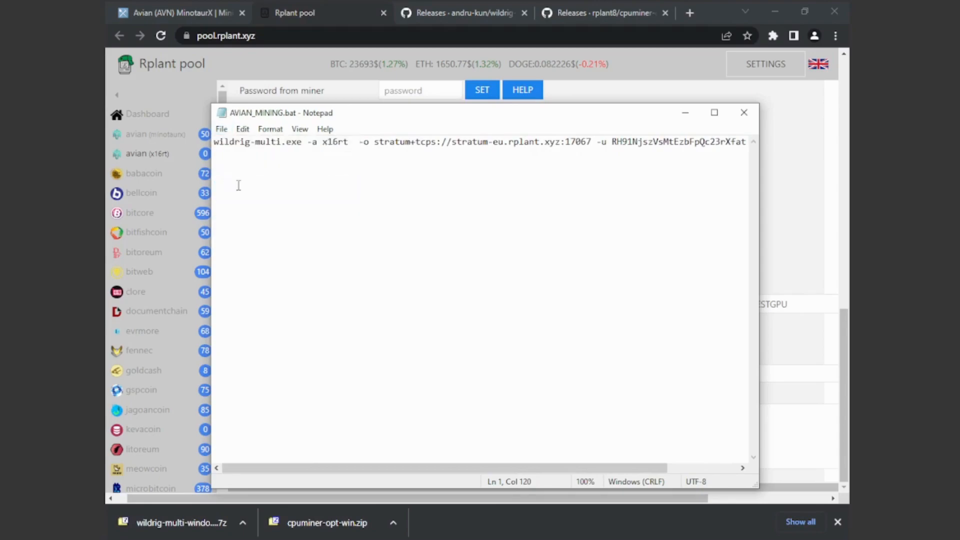
left_click(743, 113)
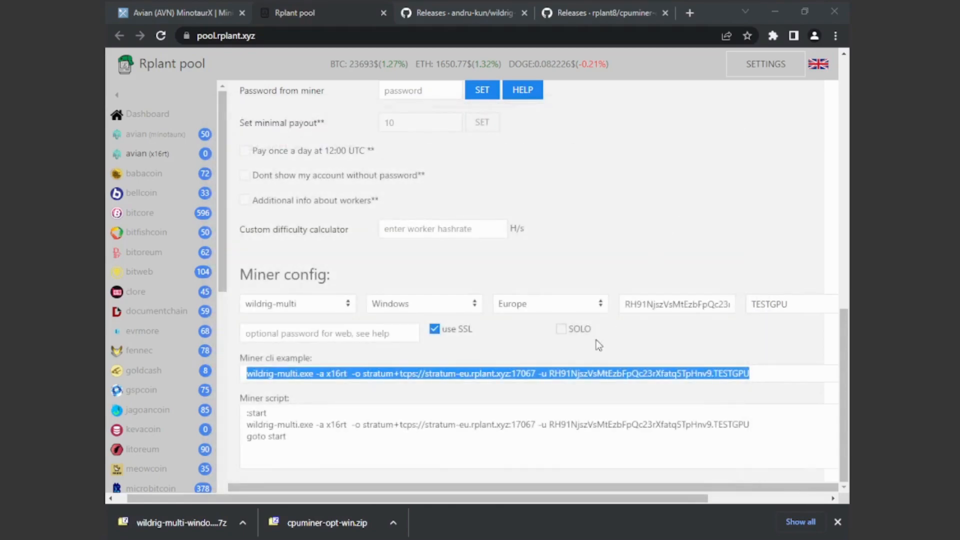
Return to the WildRig folder in File Explorer and bring up the available actions for AVIAN_MINING.bat.
left_click(402, 538)
left_click(440, 485)
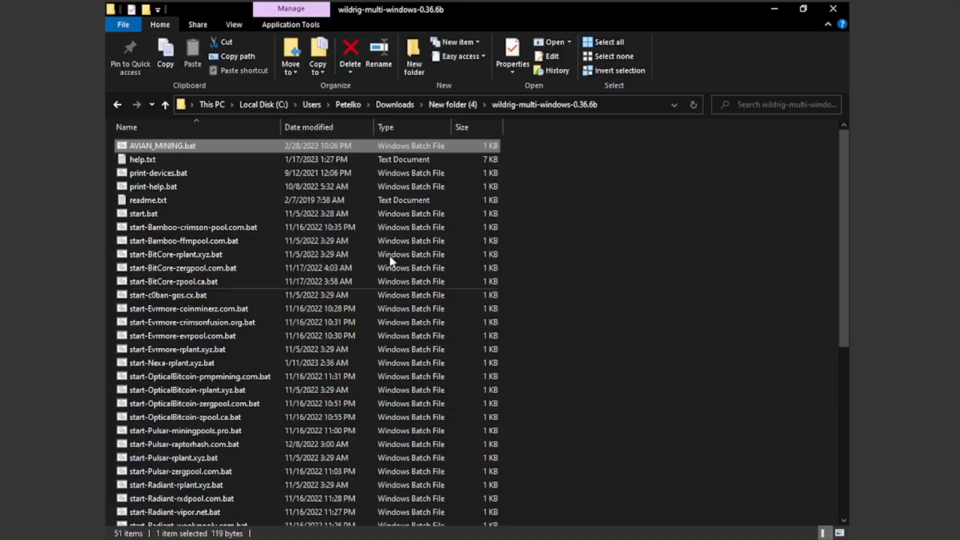
right_click(175, 152)
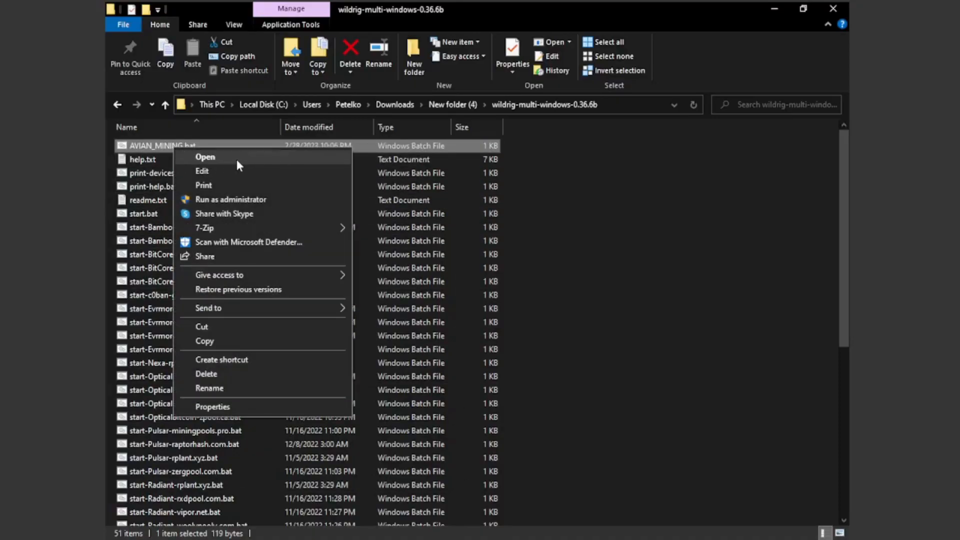